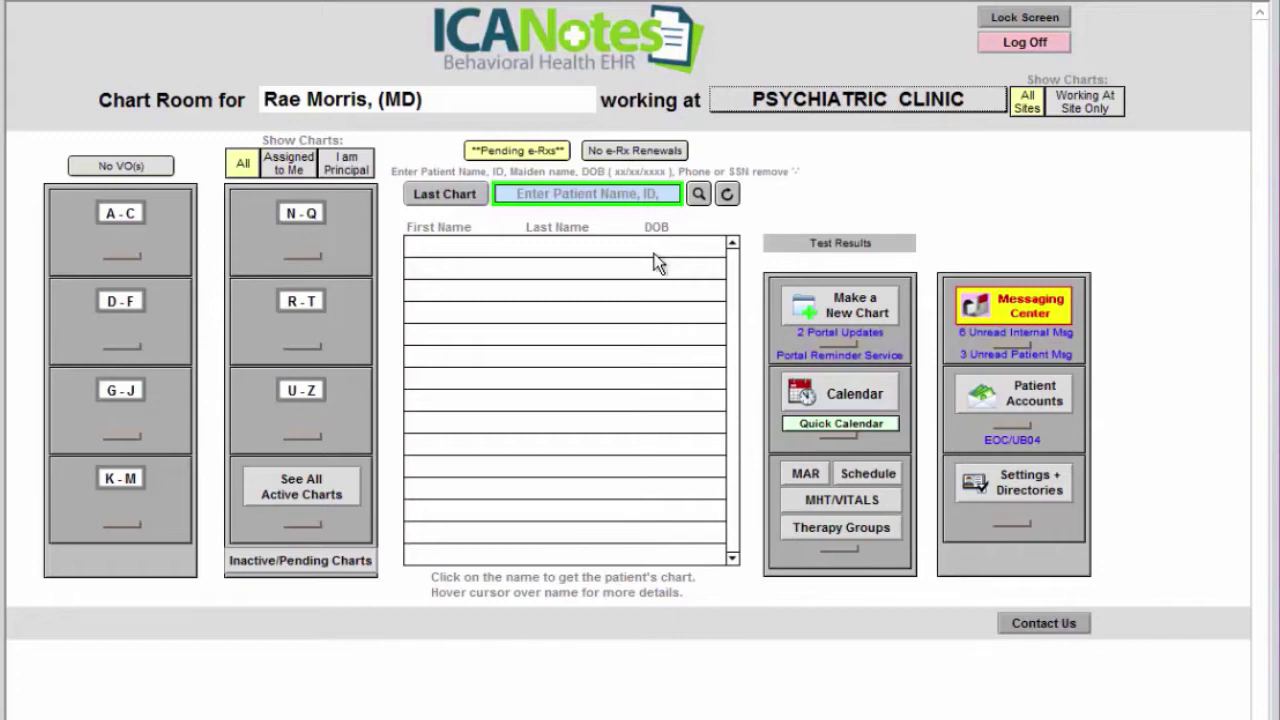
Open the last viewed patient's Chart Face from the Chart Room.
{"action": "left_click", "coordinate": [462, 207]}
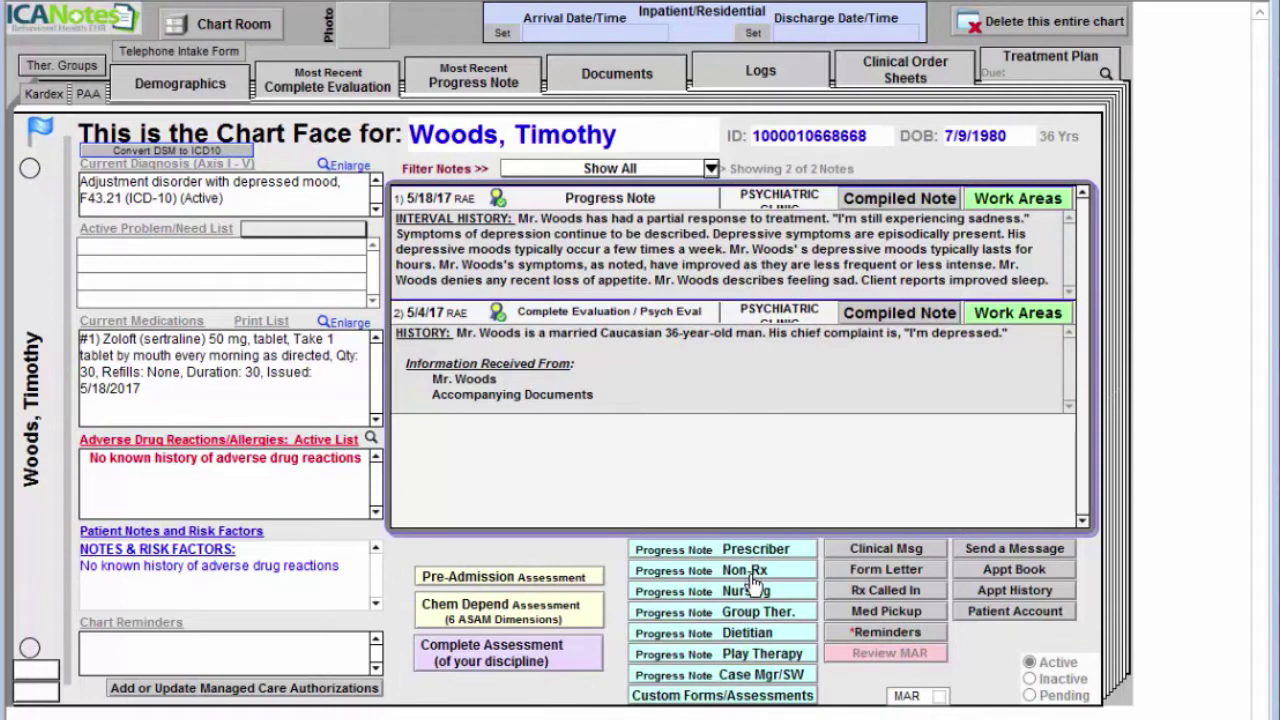
Start a Non-Rx progress note stating 'Improvement is noted.' under Response to Treatment.
{"action": "left_click", "coordinate": [785, 578]}
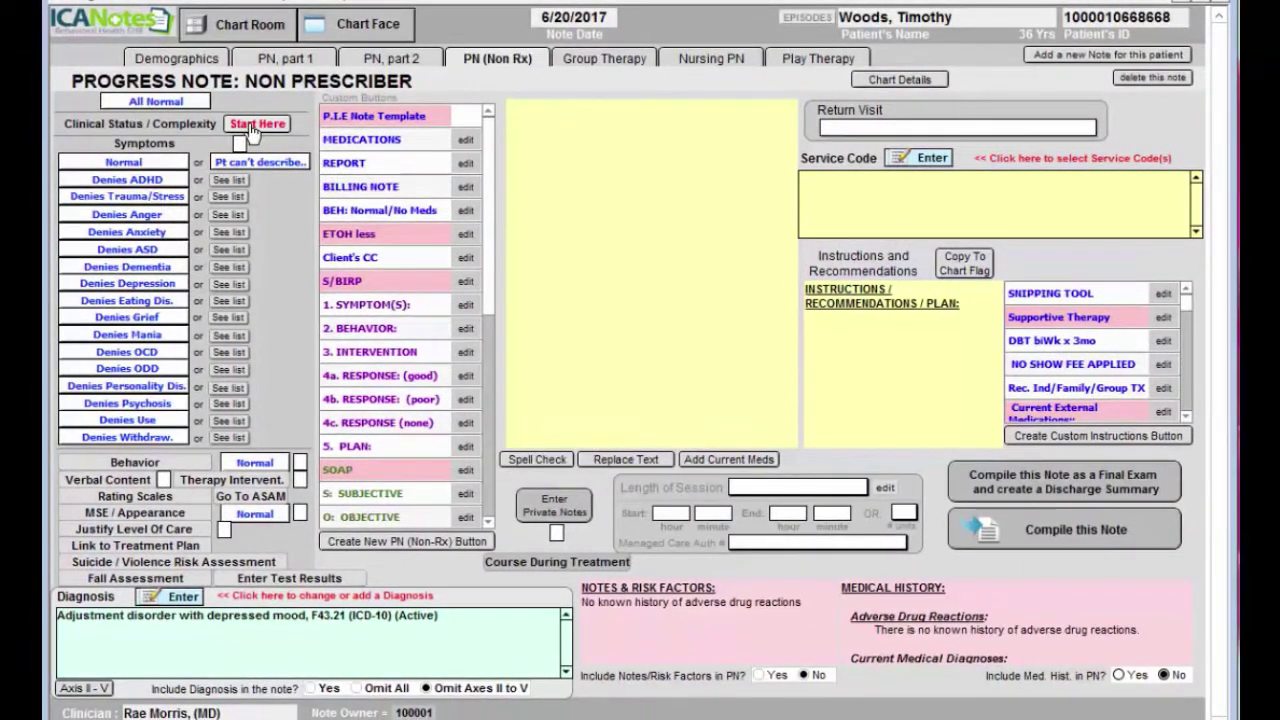
{"action": "left_click", "coordinate": [251, 130]}
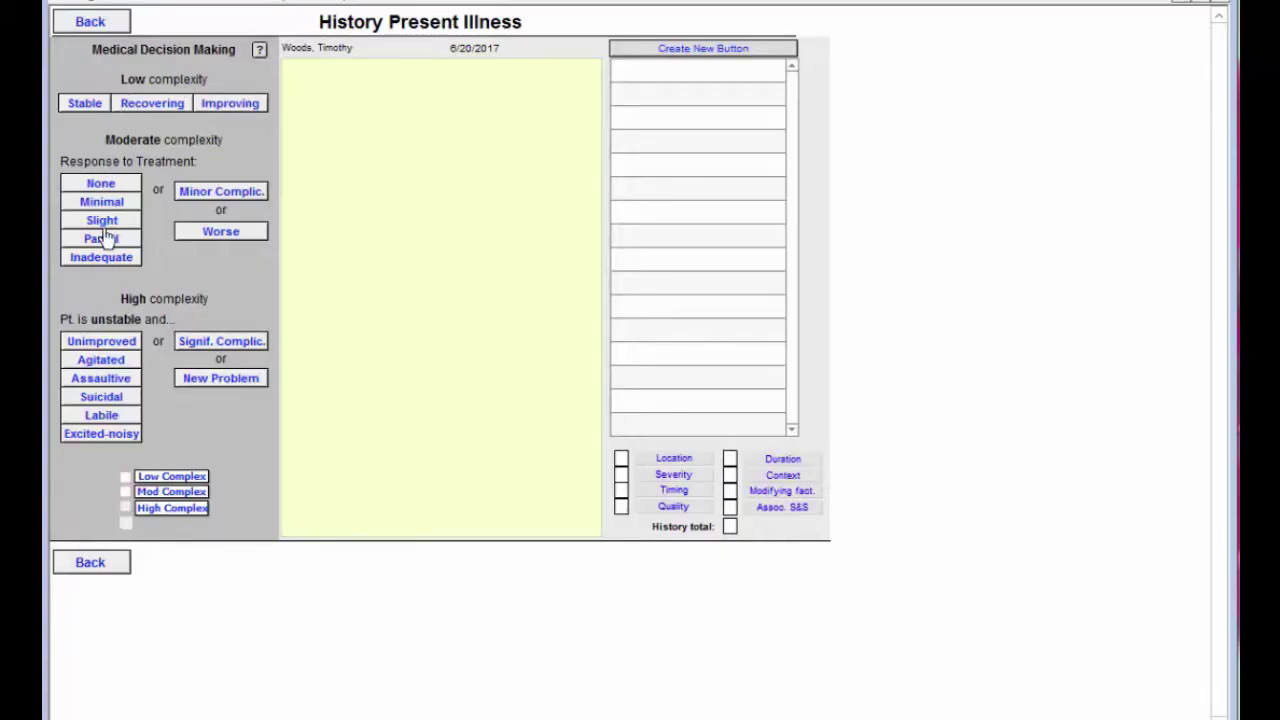
{"action": "left_click", "coordinate": [253, 108]}
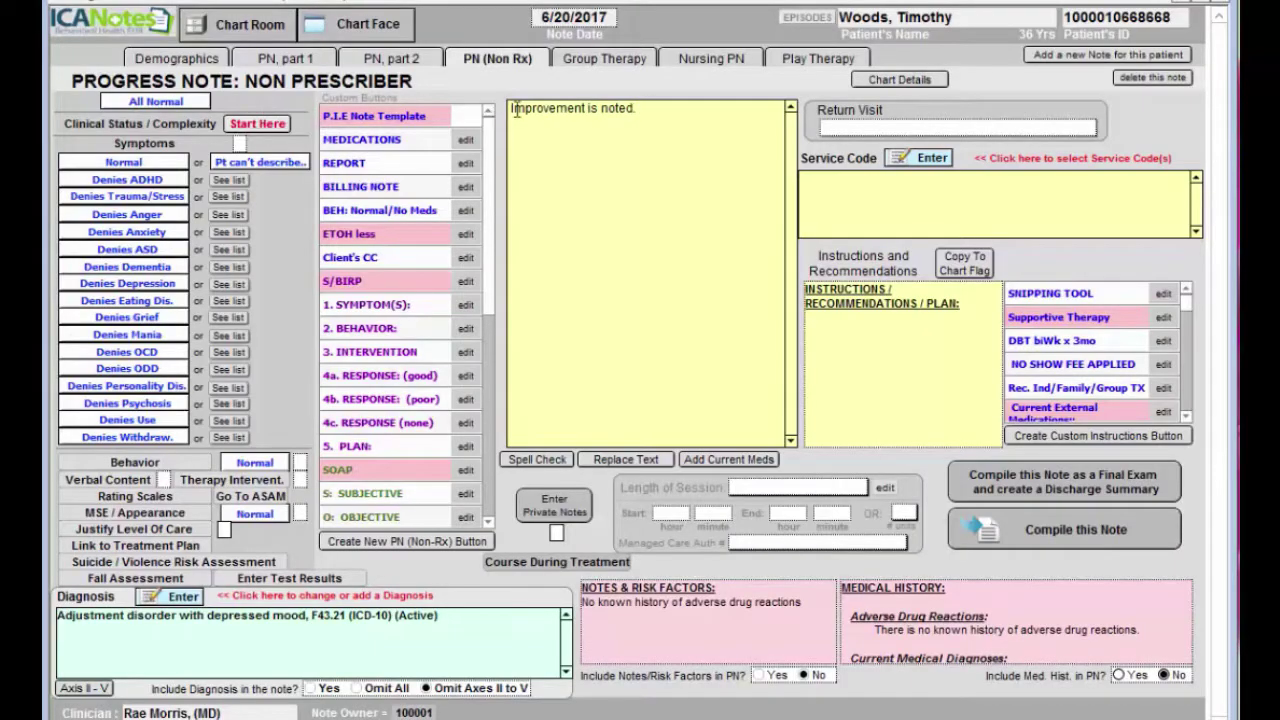
{"action": "left_click", "coordinate": [682, 112]}
Record depression as continuing, episodic, a few times a week, and better.
{"action": "left_click", "coordinate": [228, 285]}
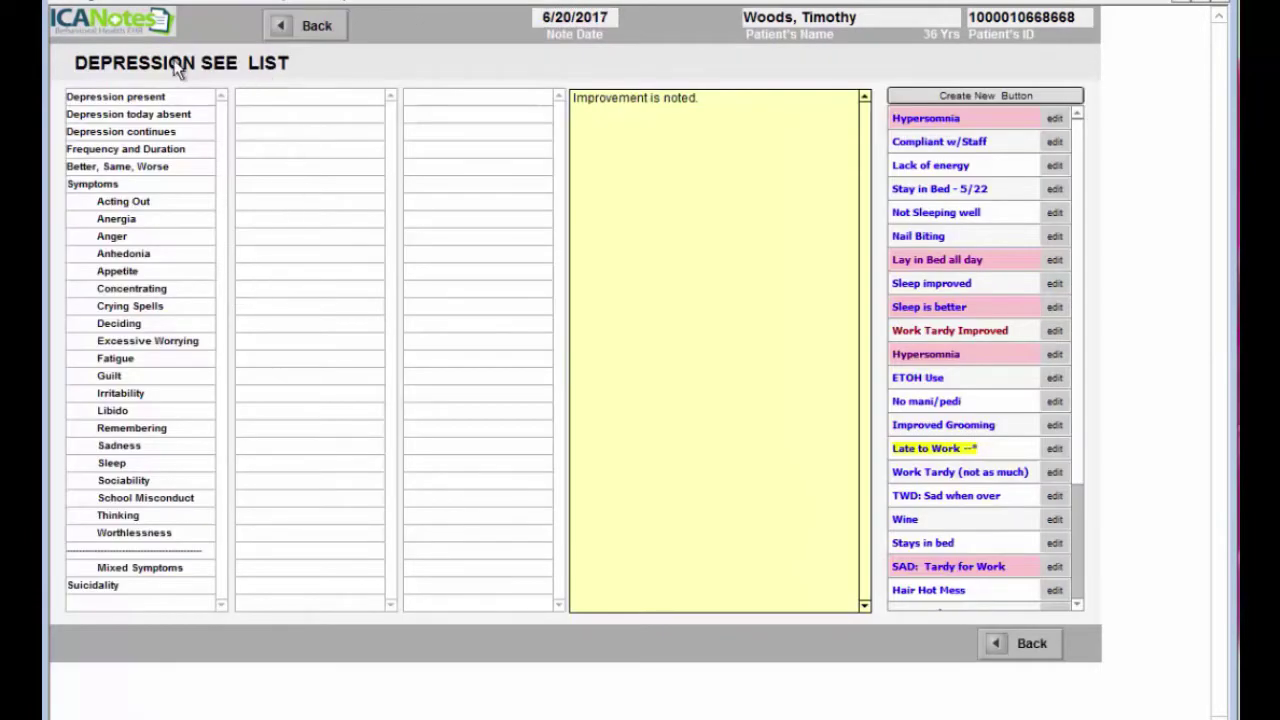
{"action": "left_click", "coordinate": [170, 133]}
{"action": "left_click", "coordinate": [170, 150]}
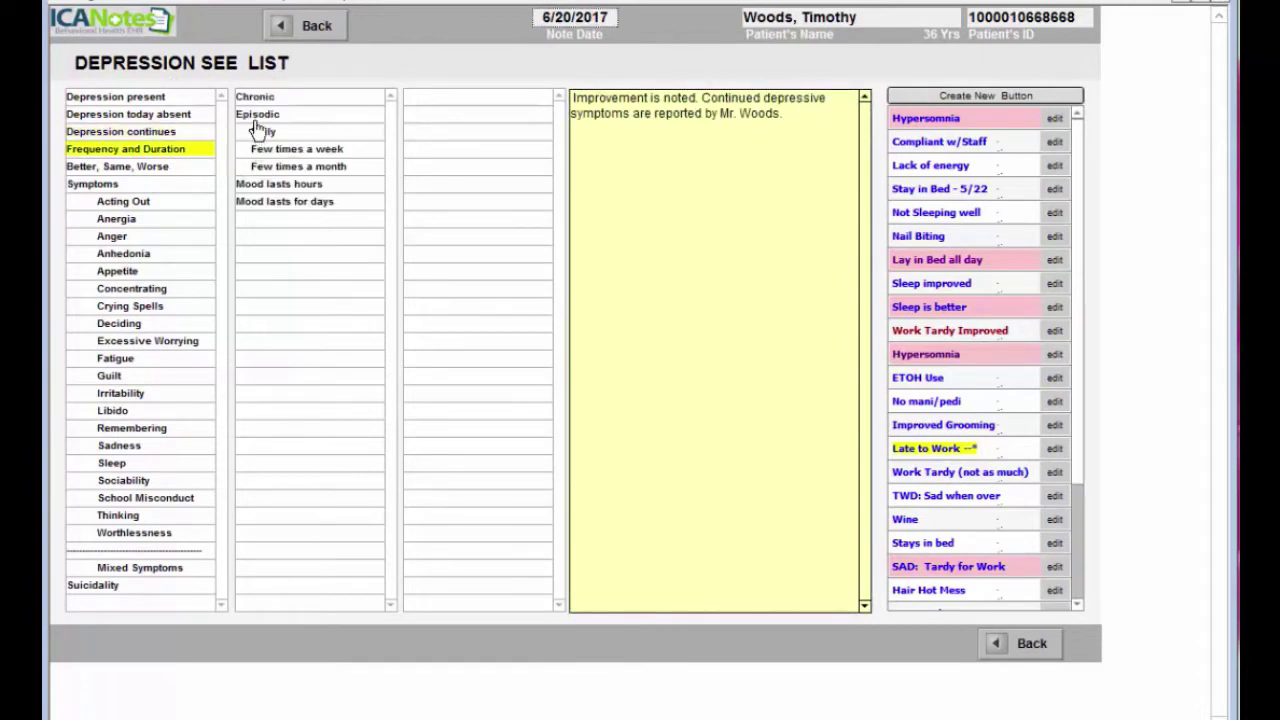
{"action": "left_click", "coordinate": [258, 116]}
{"action": "left_click", "coordinate": [308, 160]}
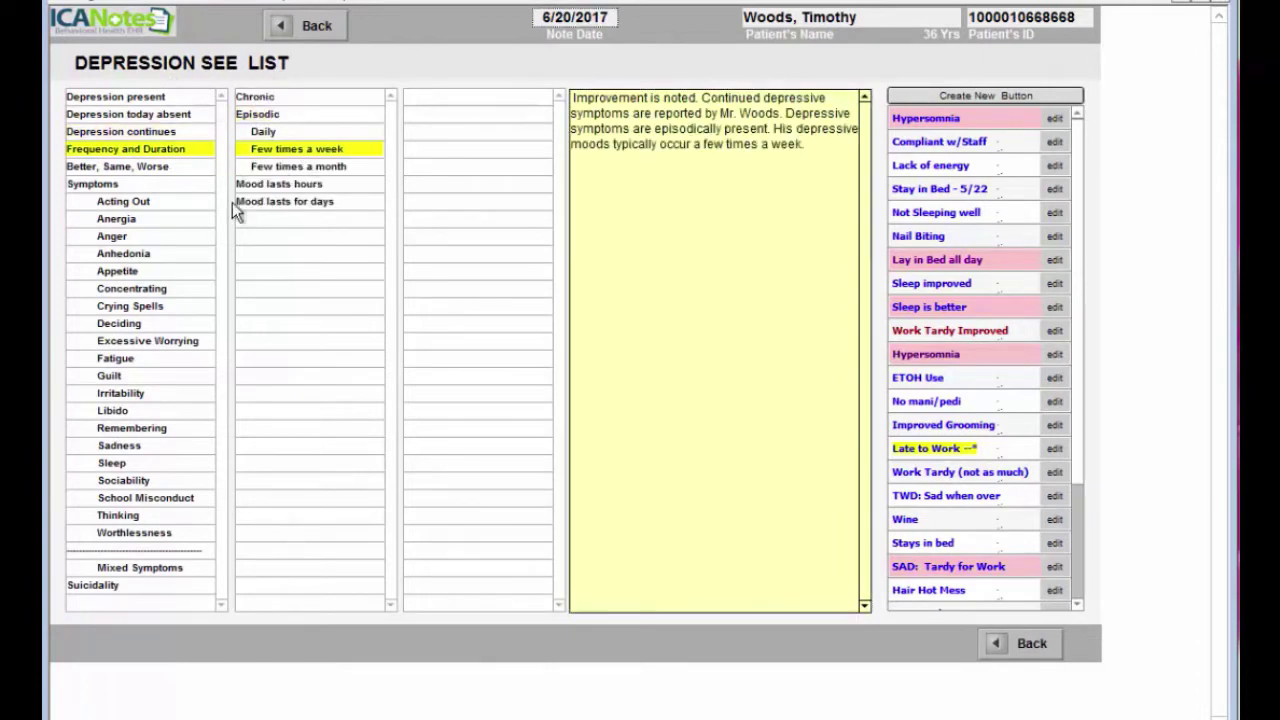
{"action": "left_click", "coordinate": [162, 166]}
{"action": "left_click", "coordinate": [250, 98]}
Add difficulty concentrating, better sleep, and convincingly denied suicidality, then return to the note.
{"action": "left_click", "coordinate": [150, 184]}
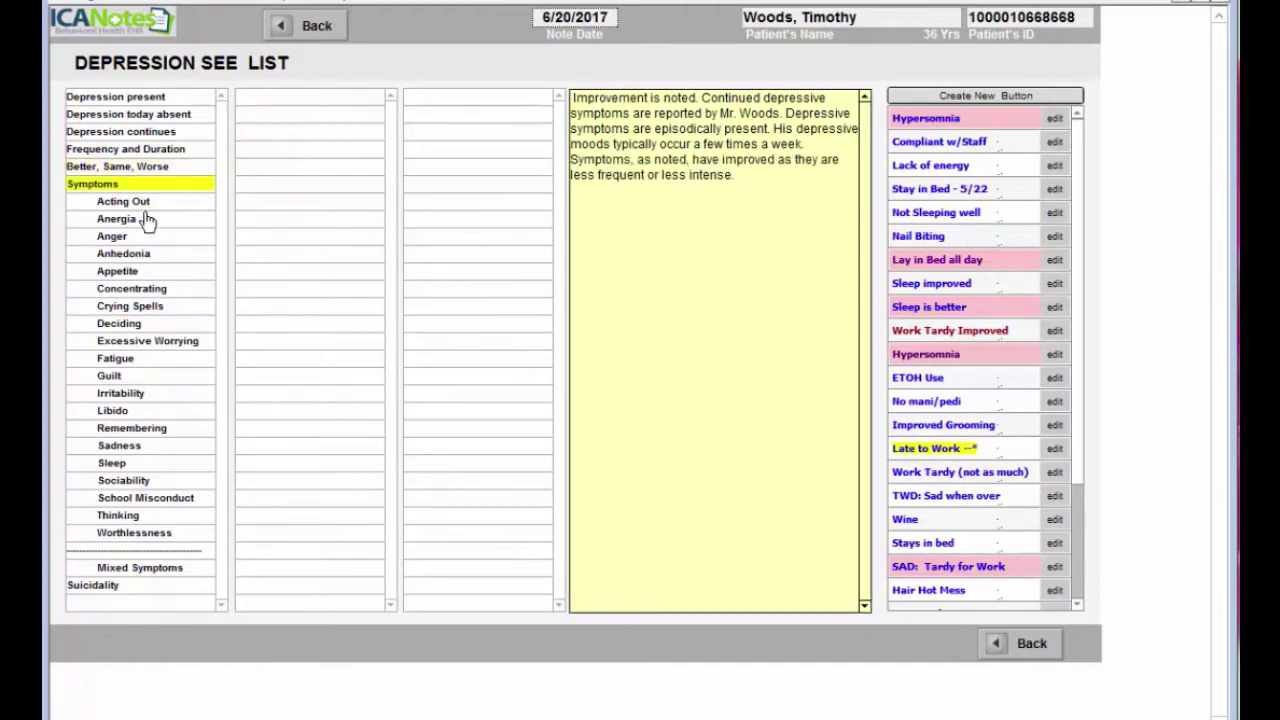
{"action": "left_click", "coordinate": [193, 289]}
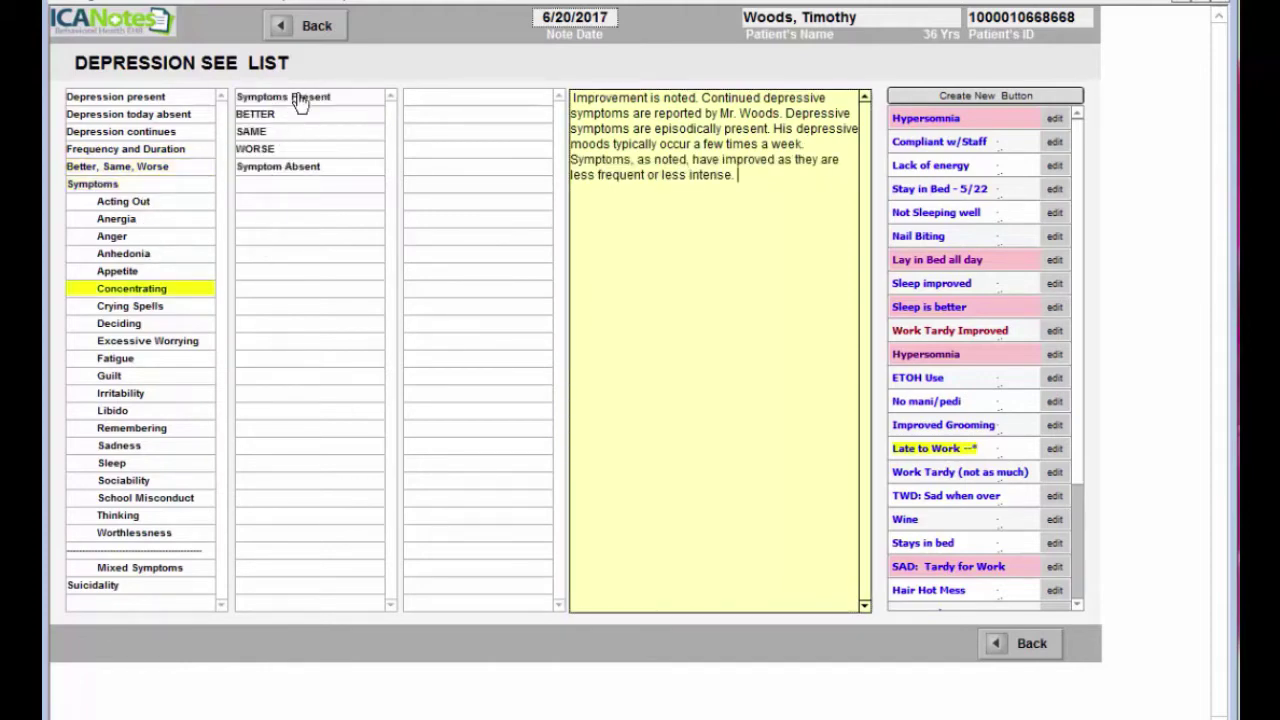
{"action": "left_click", "coordinate": [298, 98]}
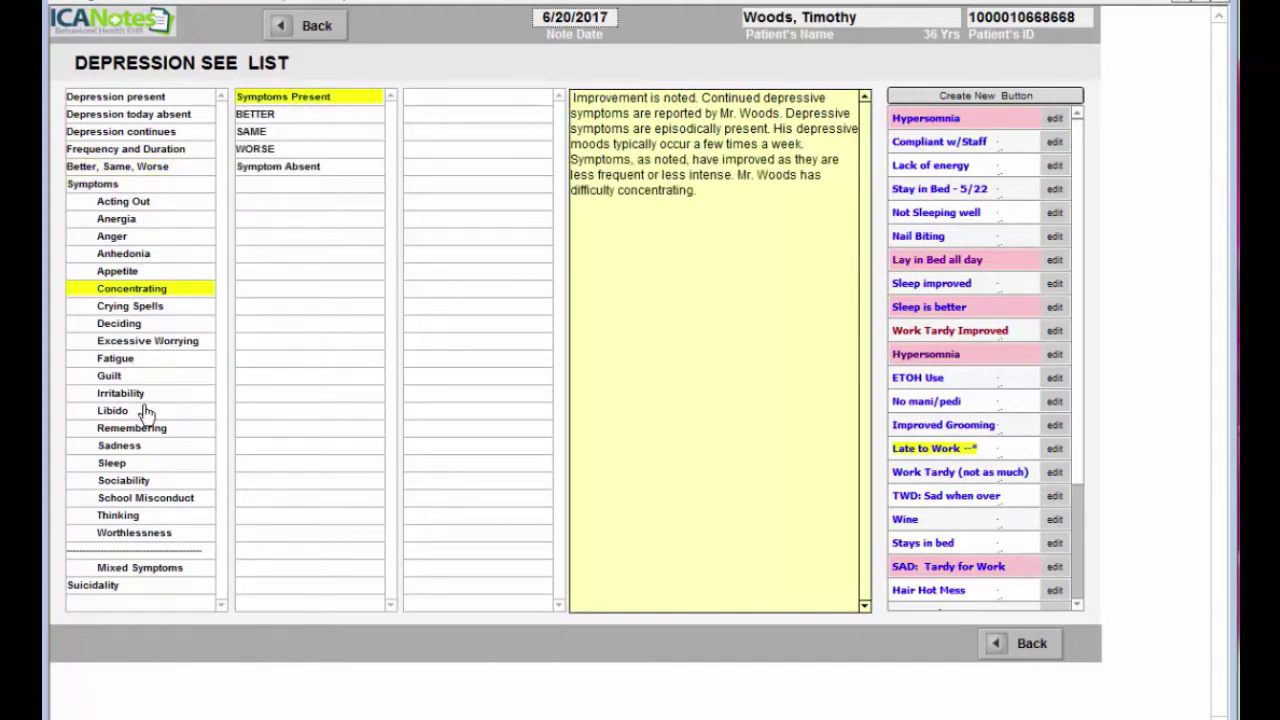
{"action": "left_click", "coordinate": [125, 465]}
{"action": "left_click", "coordinate": [330, 116]}
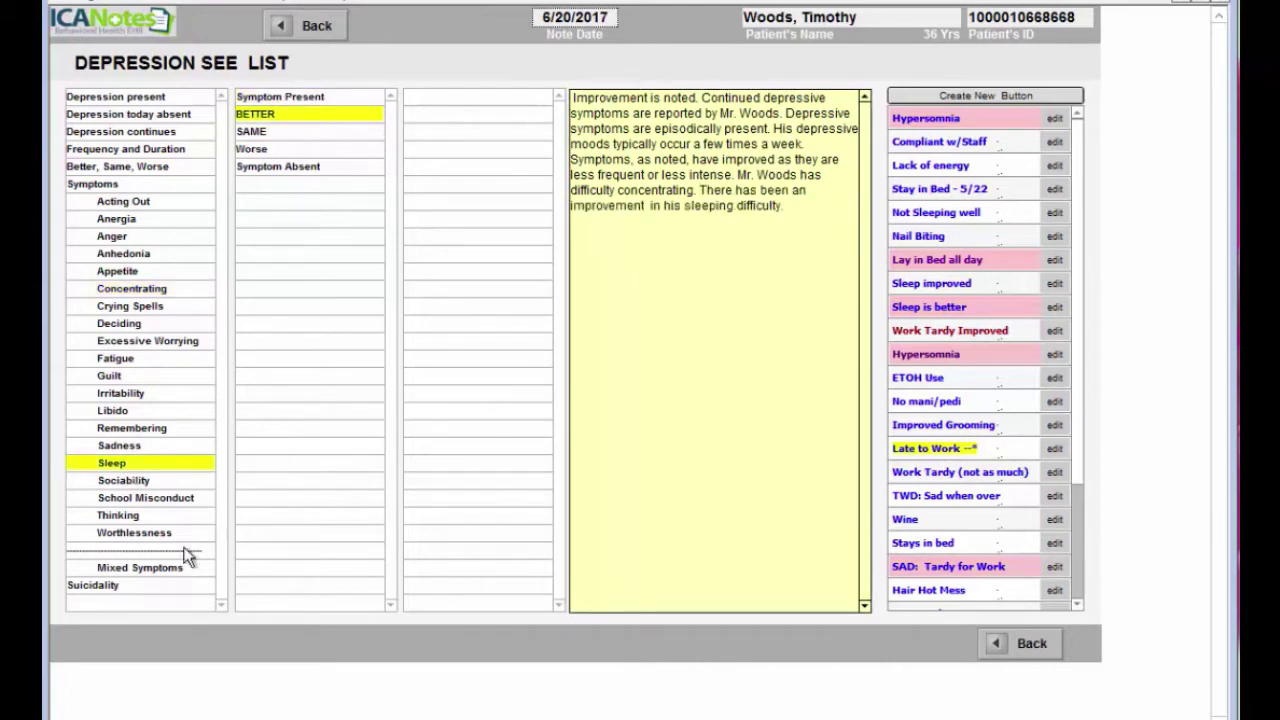
{"action": "left_click", "coordinate": [136, 586]}
{"action": "left_click", "coordinate": [316, 98]}
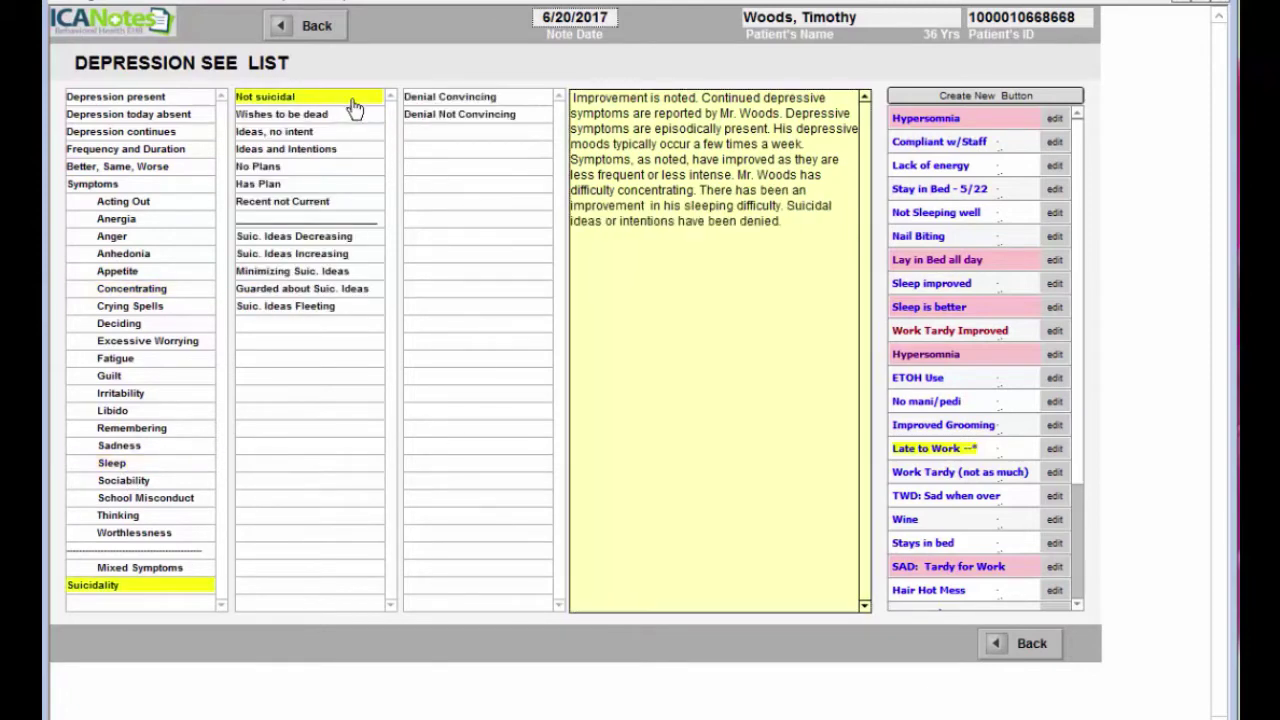
{"action": "left_click", "coordinate": [437, 99]}
{"action": "left_click", "coordinate": [318, 26]}
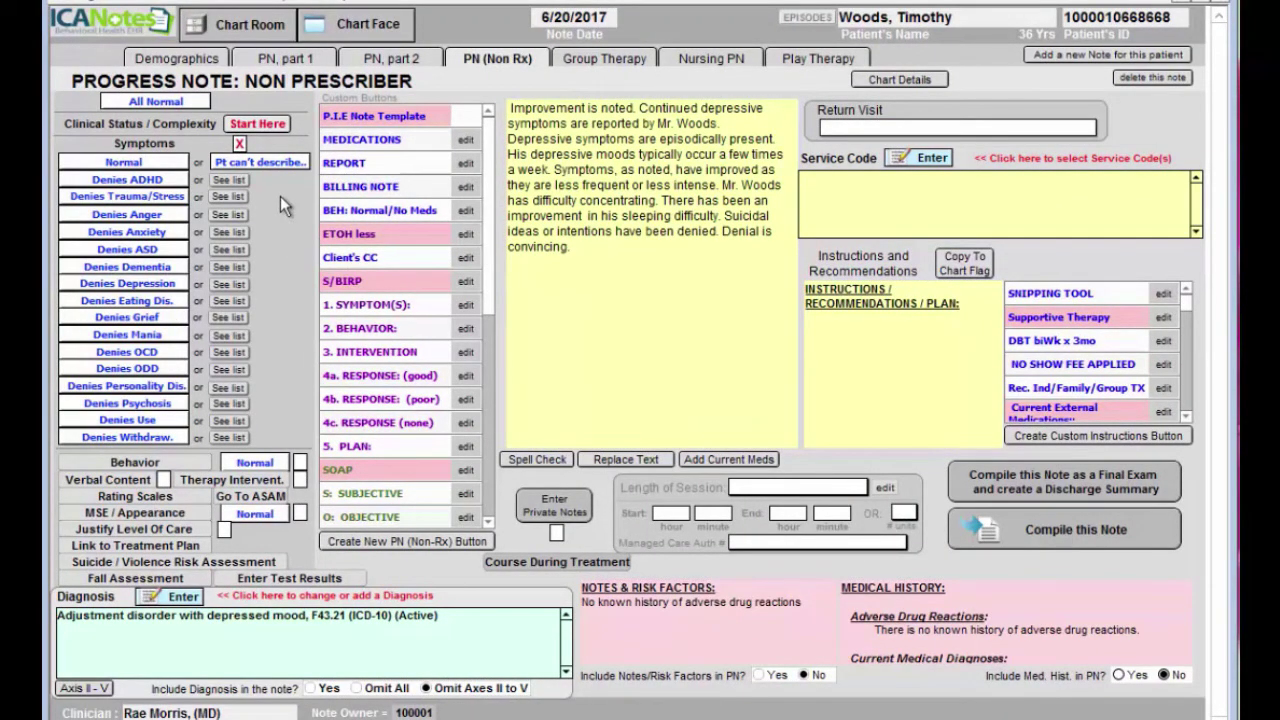
Record regular medication compliance, marginal work functioning, fewer impulses, and fair unrestful sleep under Behavior.
{"action": "left_click", "coordinate": [143, 464]}
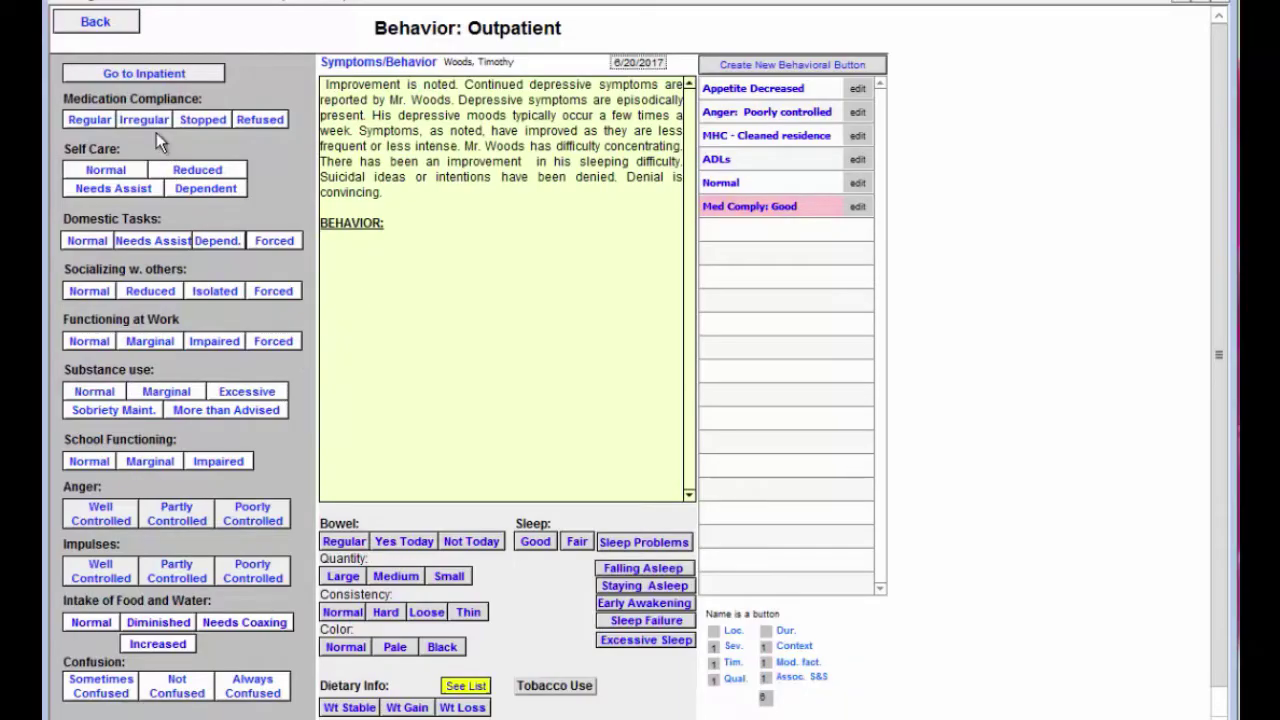
{"action": "left_click", "coordinate": [90, 120]}
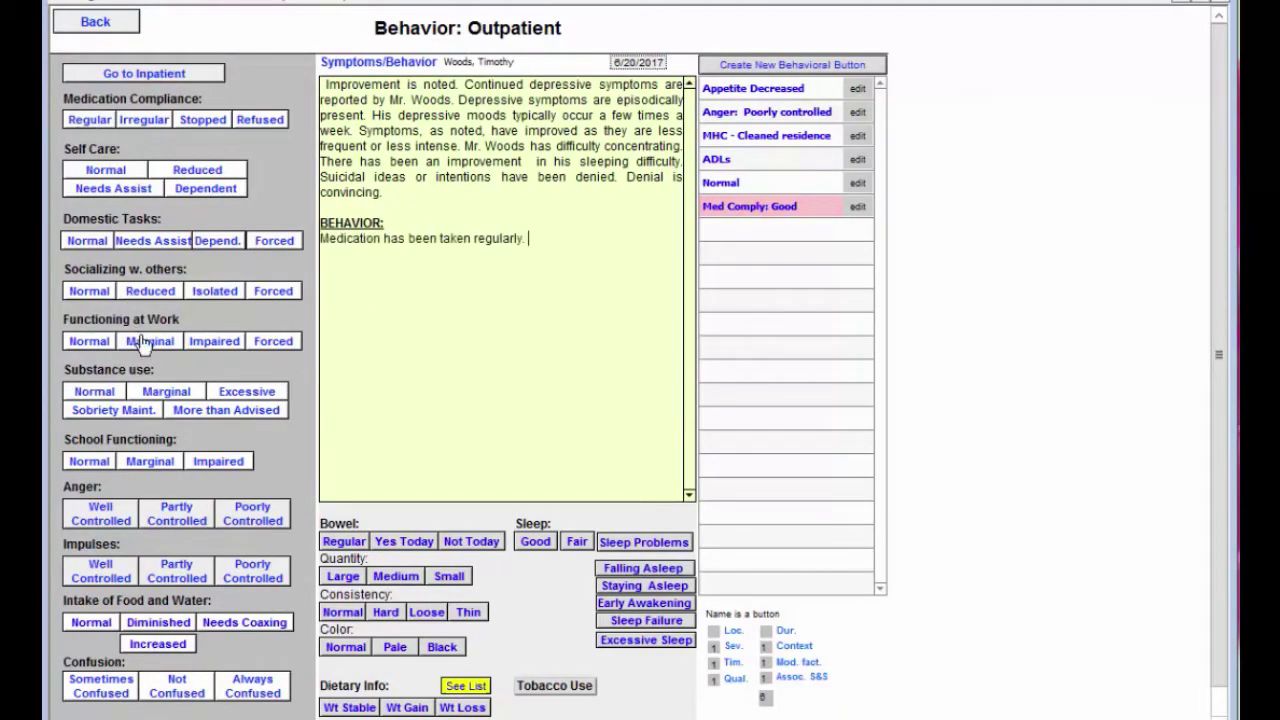
{"action": "left_click", "coordinate": [148, 341]}
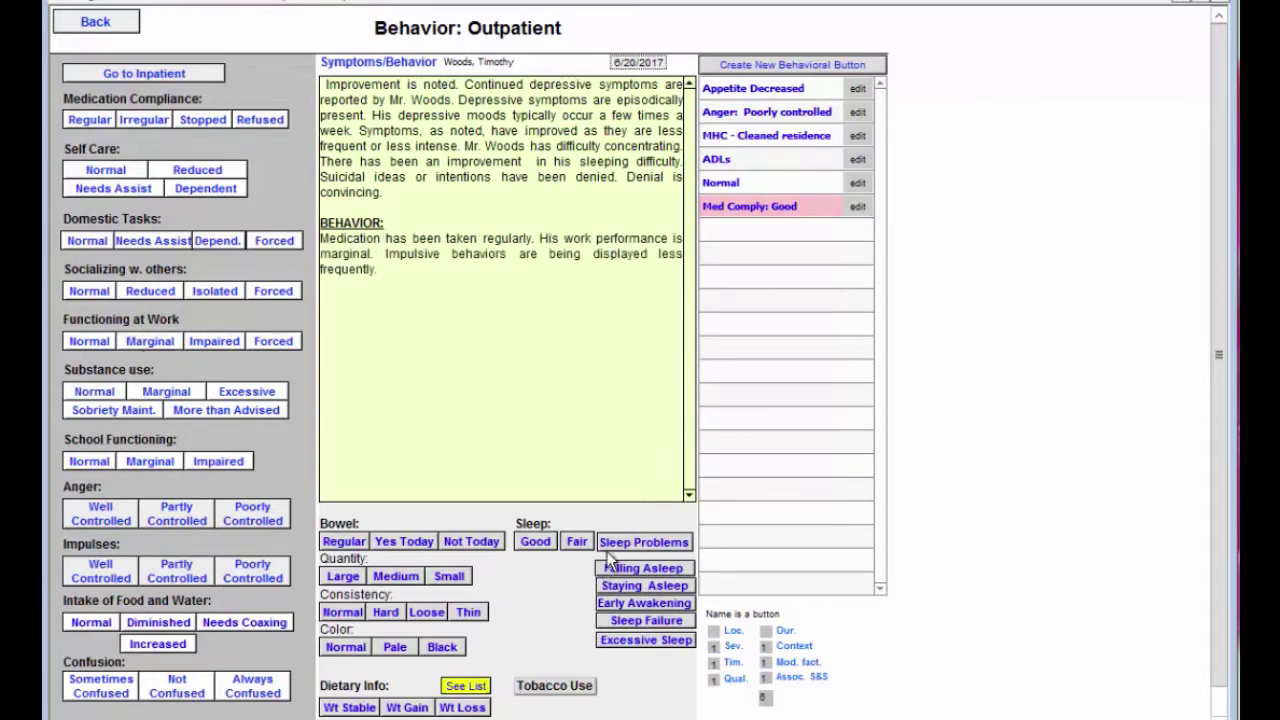
{"action": "left_click", "coordinate": [577, 541]}
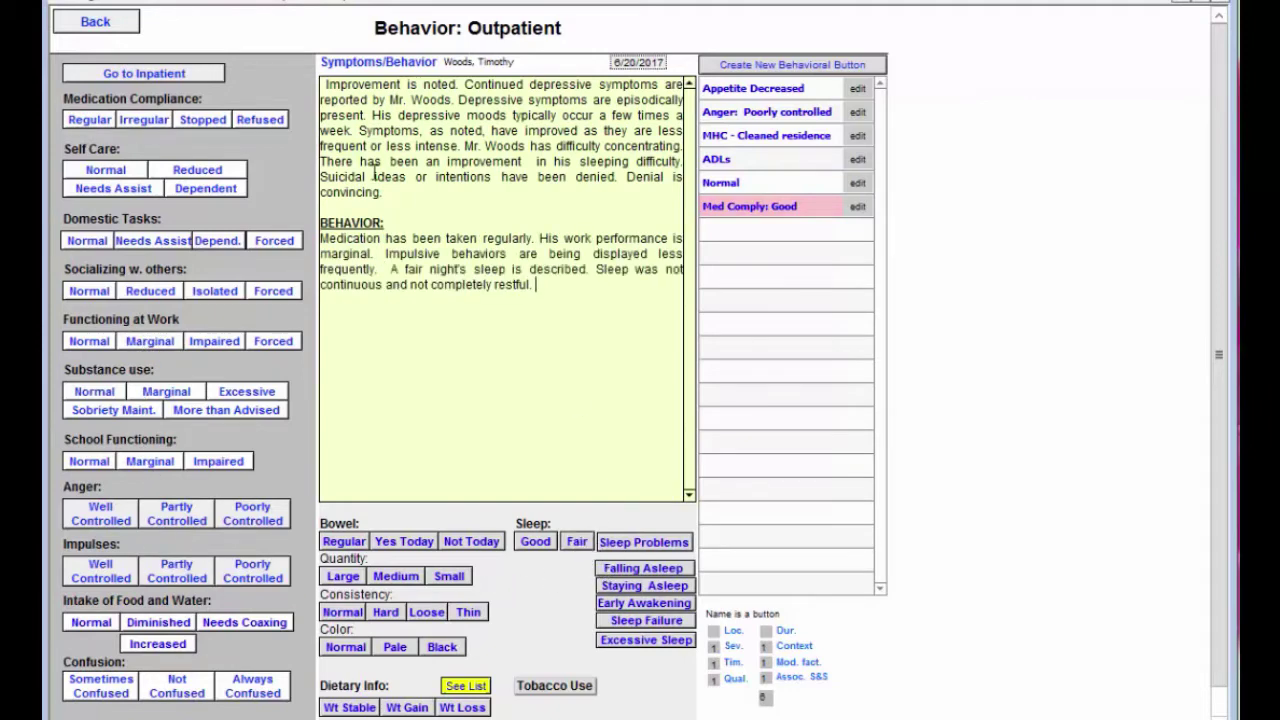
{"action": "left_click", "coordinate": [112, 31]}
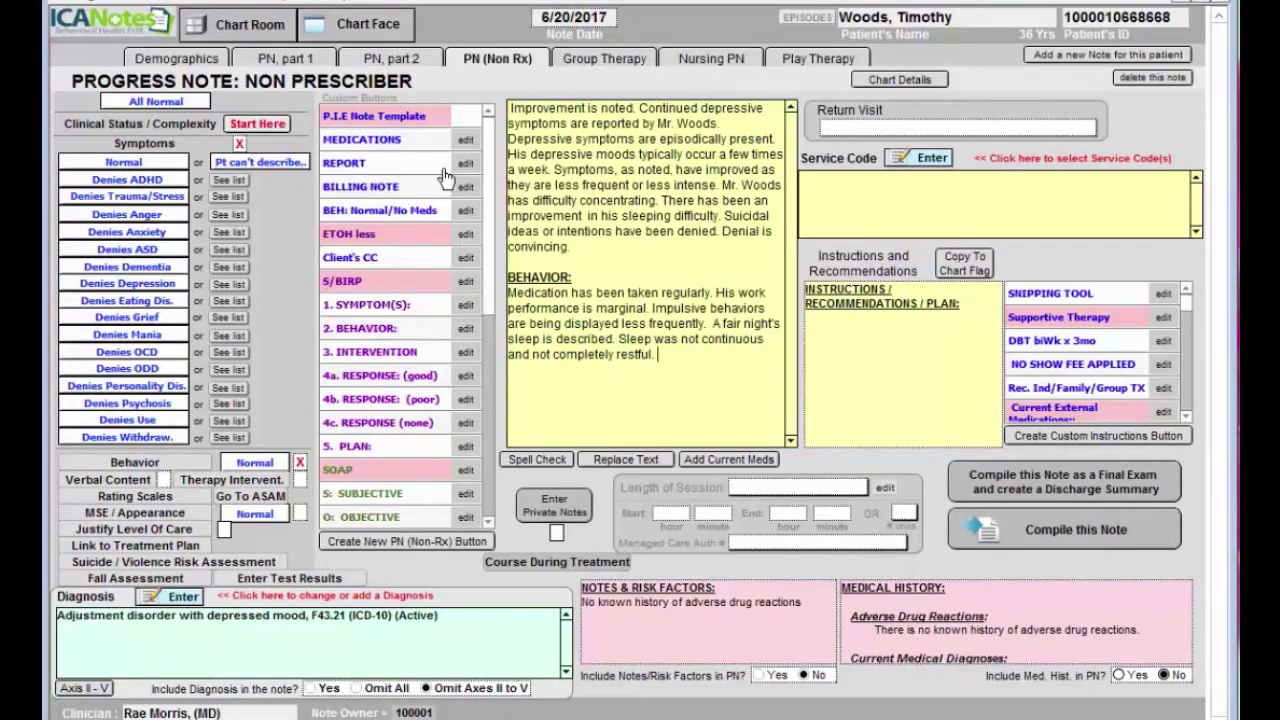
Add Depression and Work problems and the quote 'I'm struggling with managing my emotions'.
{"action": "left_click", "coordinate": [148, 482]}
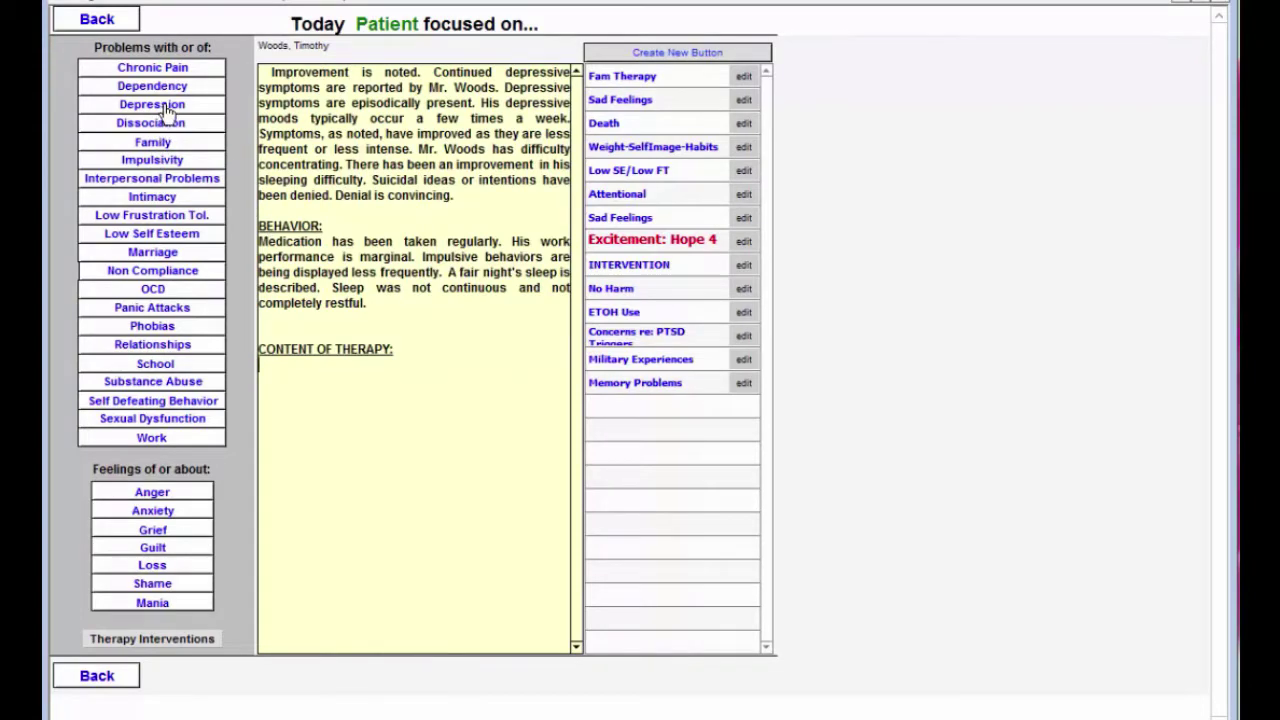
{"action": "left_click", "coordinate": [160, 106]}
{"action": "left_click", "coordinate": [153, 438]}
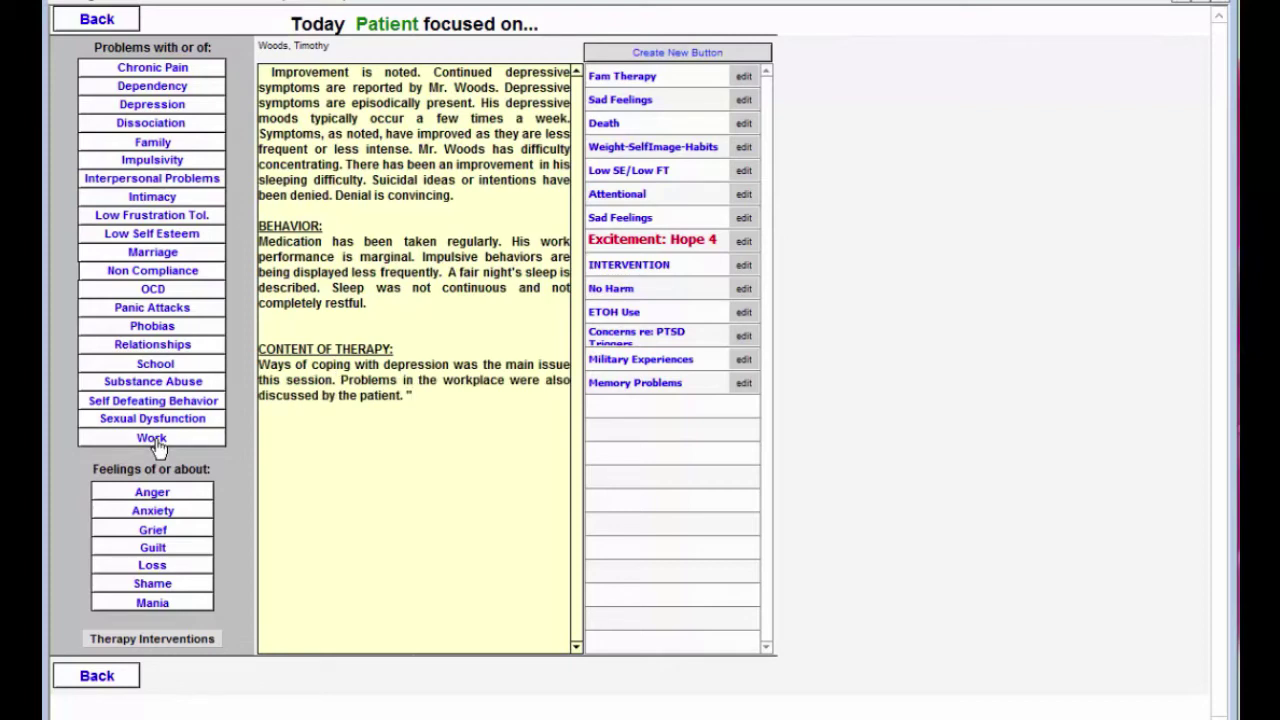
{"action": "type", "text": "\"I'm struggling with managing my emotions.\""}
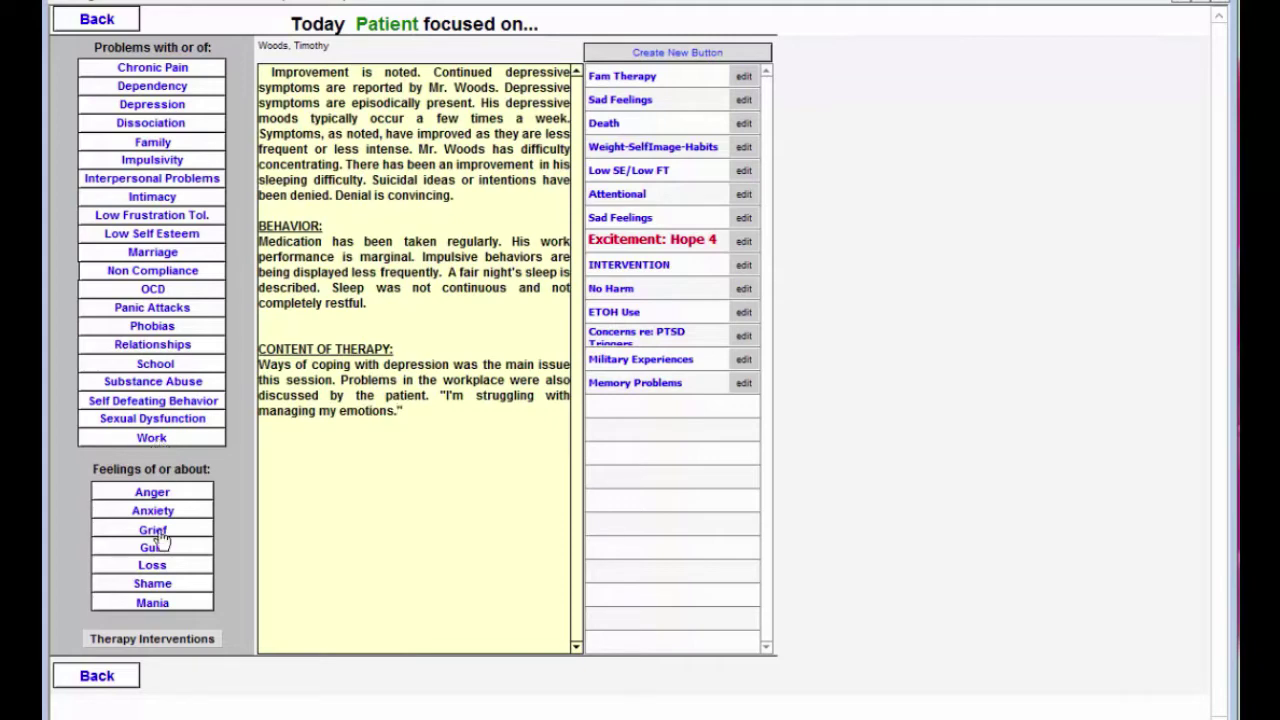
Add Coping Skills, Sources Of Behavior, and CBT with good response as interventions.
{"action": "left_click", "coordinate": [155, 641]}
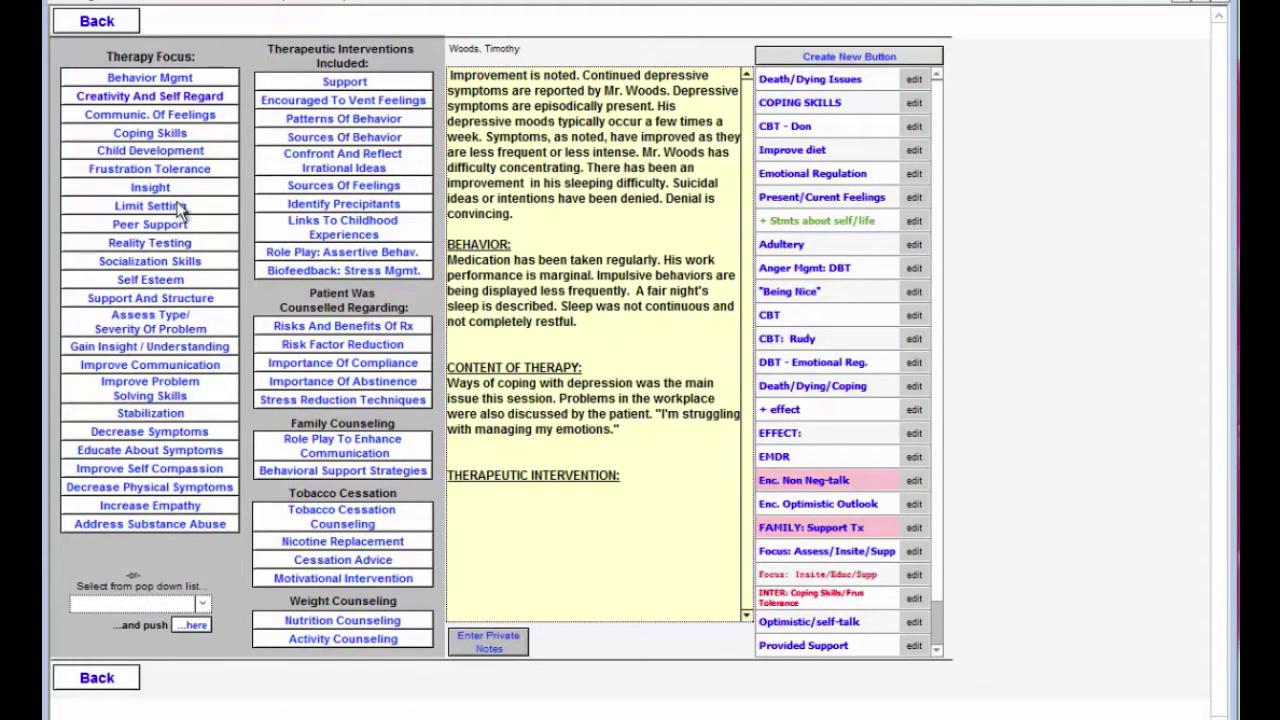
{"action": "left_click", "coordinate": [176, 136]}
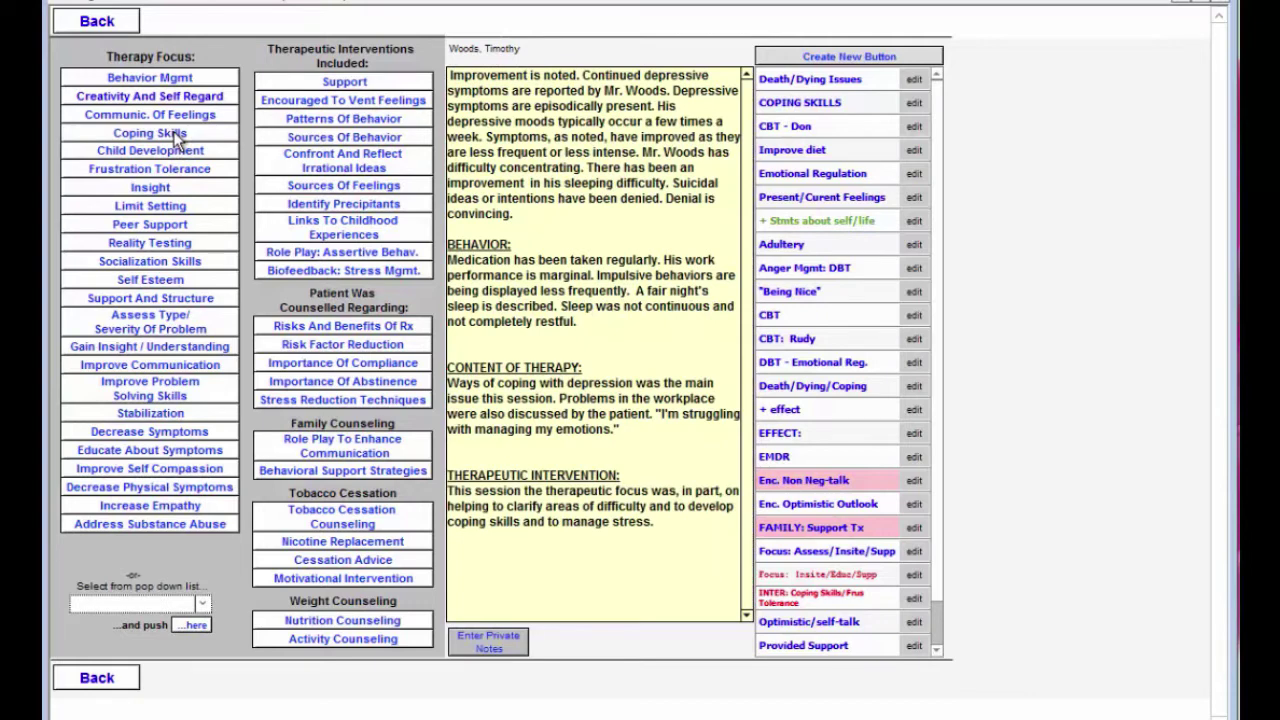
{"action": "left_click", "coordinate": [333, 140]}
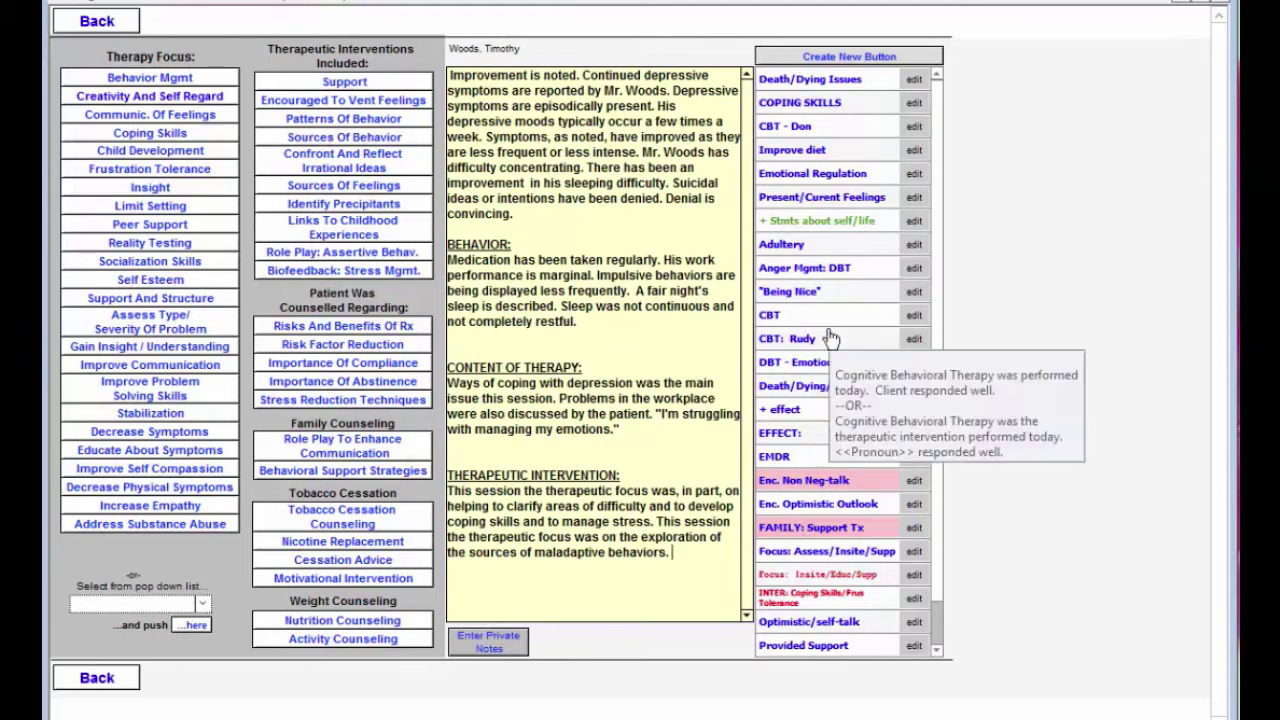
{"action": "left_click", "coordinate": [831, 370]}
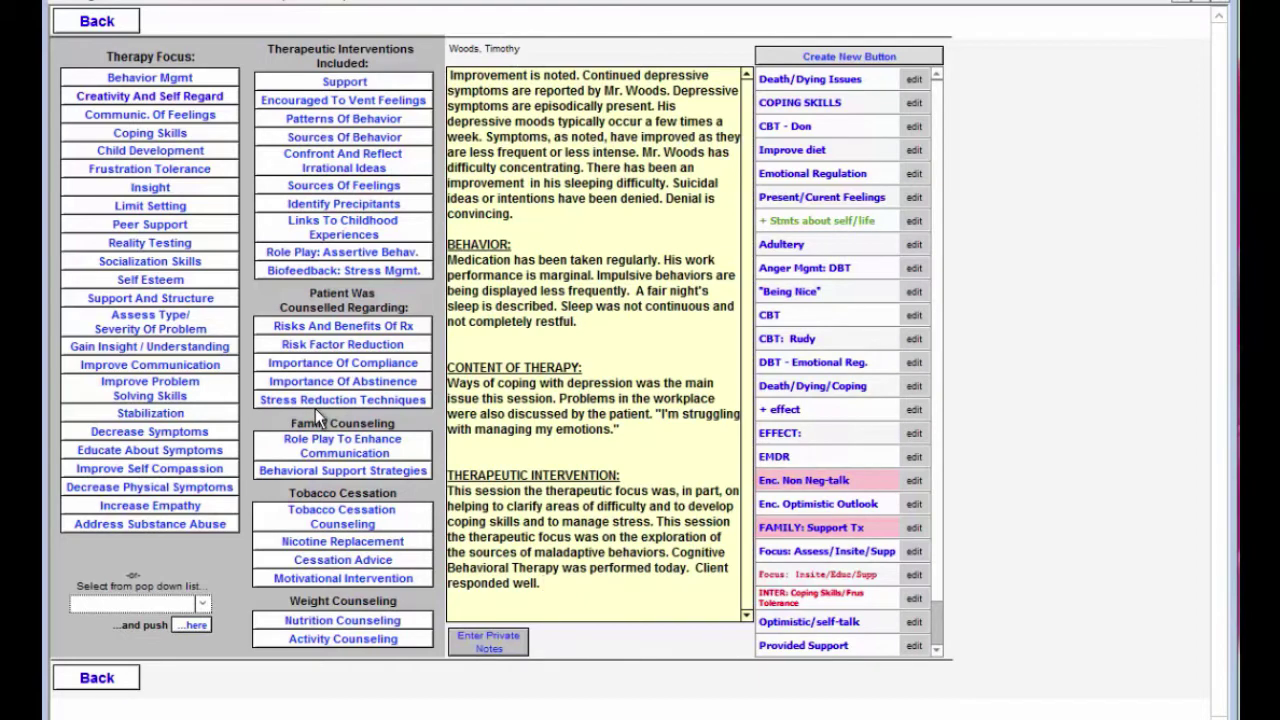
{"action": "left_click", "coordinate": [100, 678]}
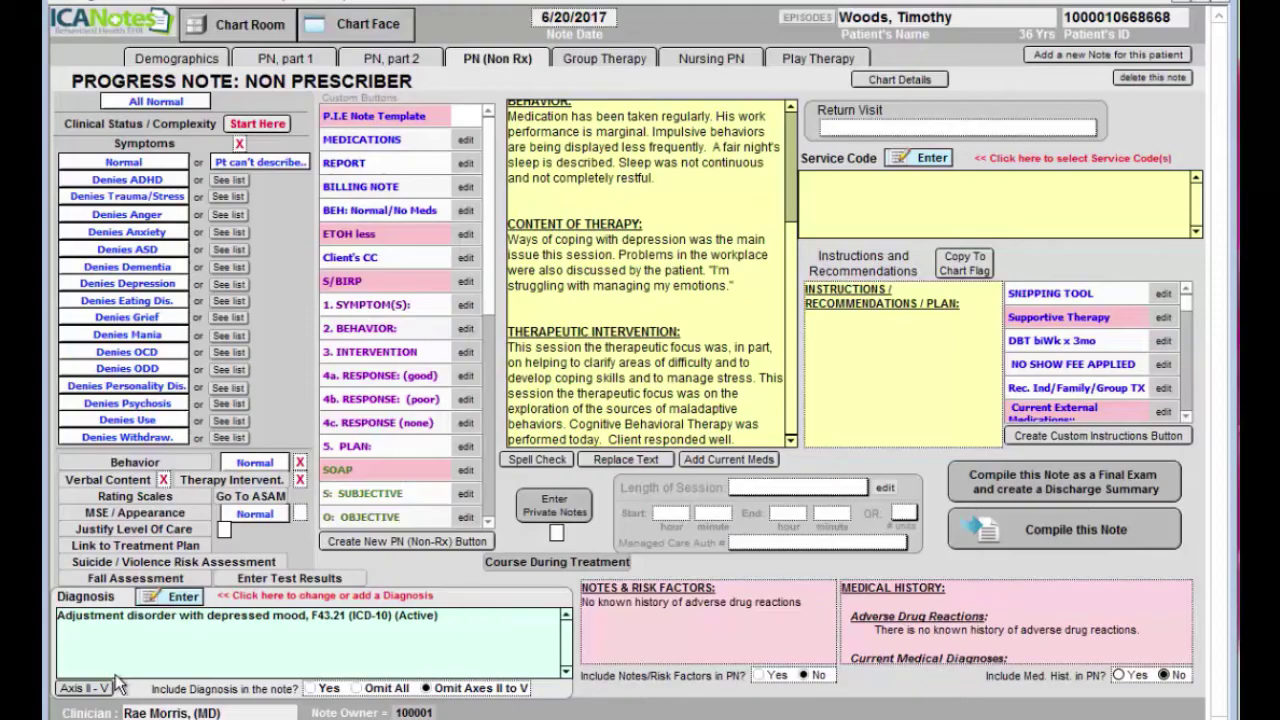
Record a PHQ-9 result of 10-14 Moderate with exact score 10.
{"action": "left_click", "coordinate": [138, 496]}
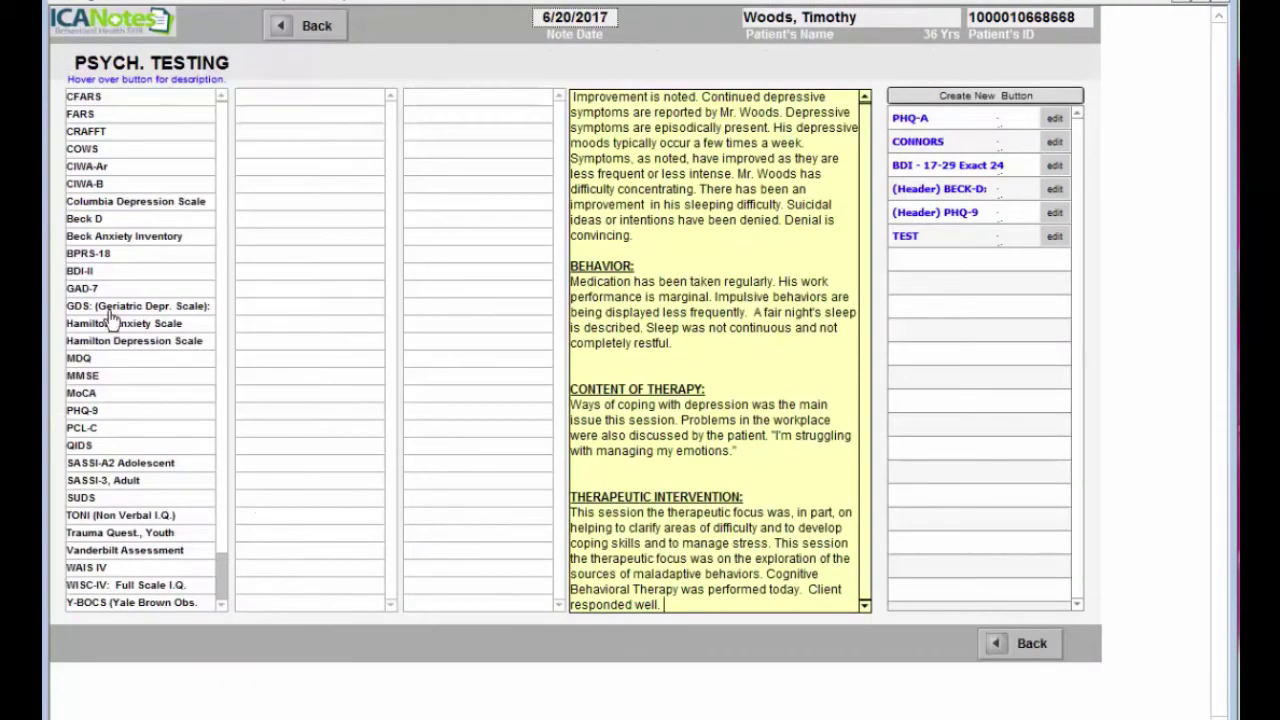
{"action": "left_click", "coordinate": [104, 411]}
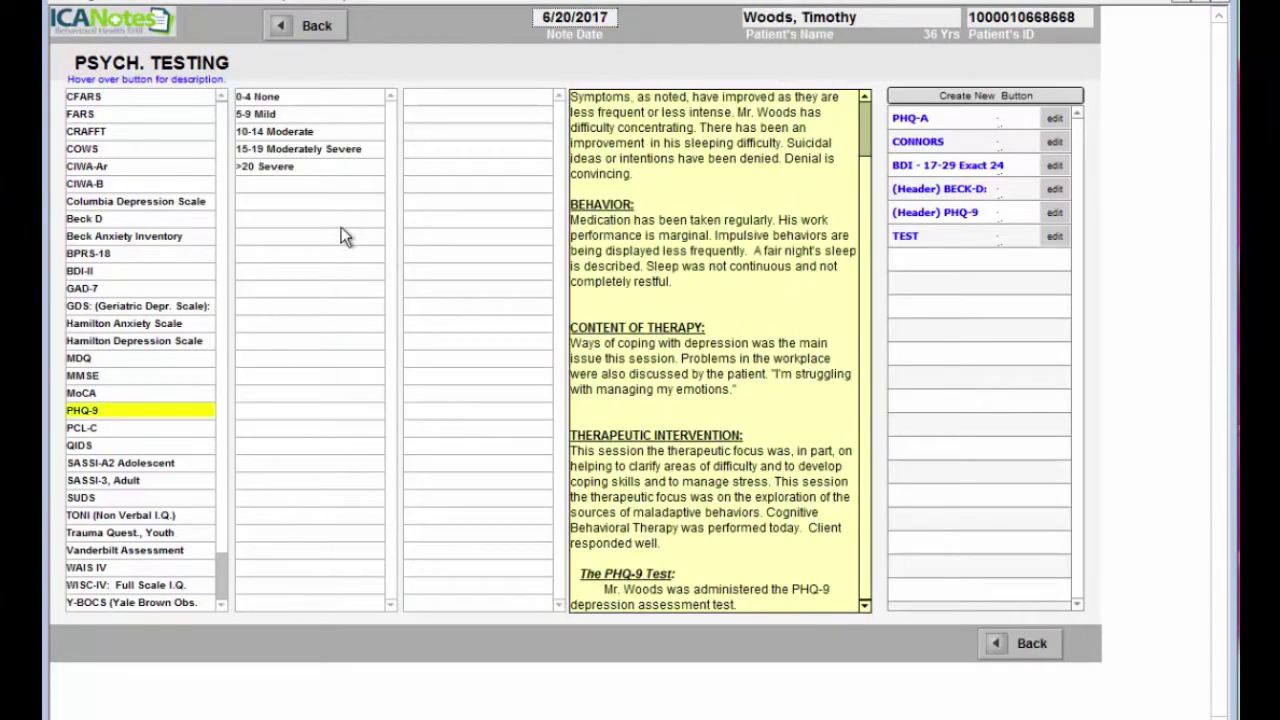
{"action": "left_click", "coordinate": [292, 133]}
{"action": "left_click", "coordinate": [427, 99]}
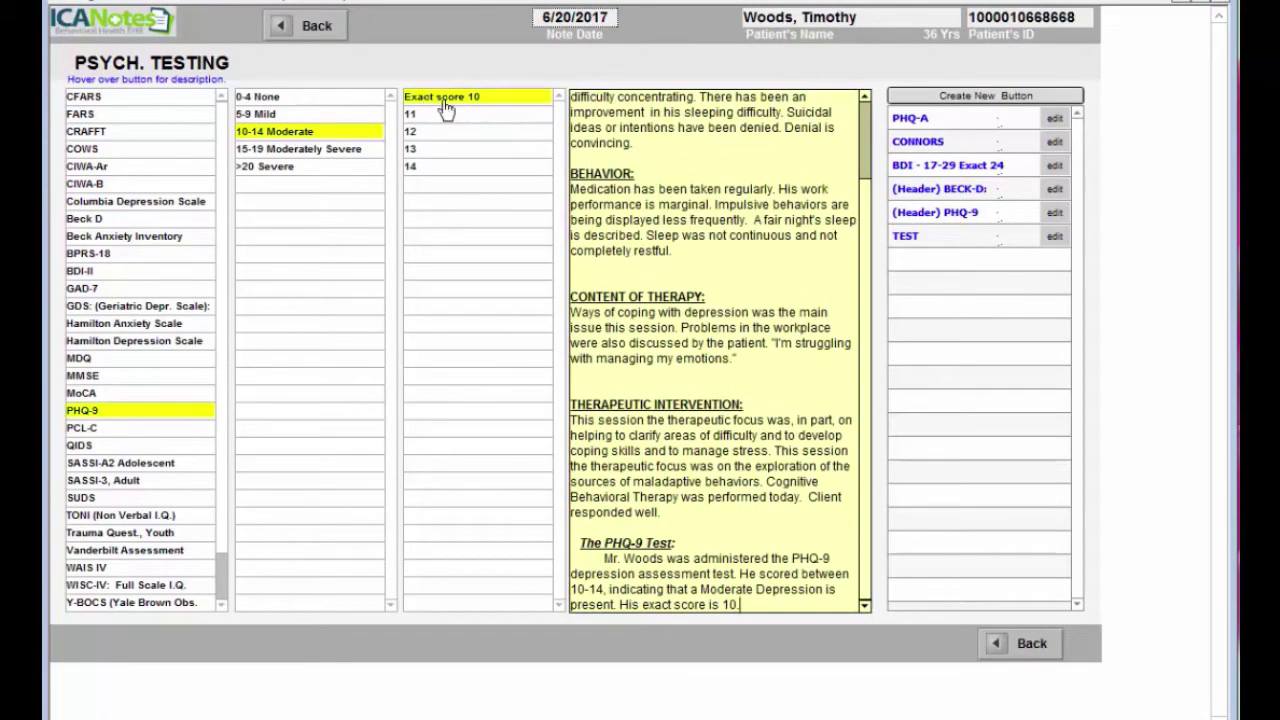
{"action": "left_click", "coordinate": [314, 27]}
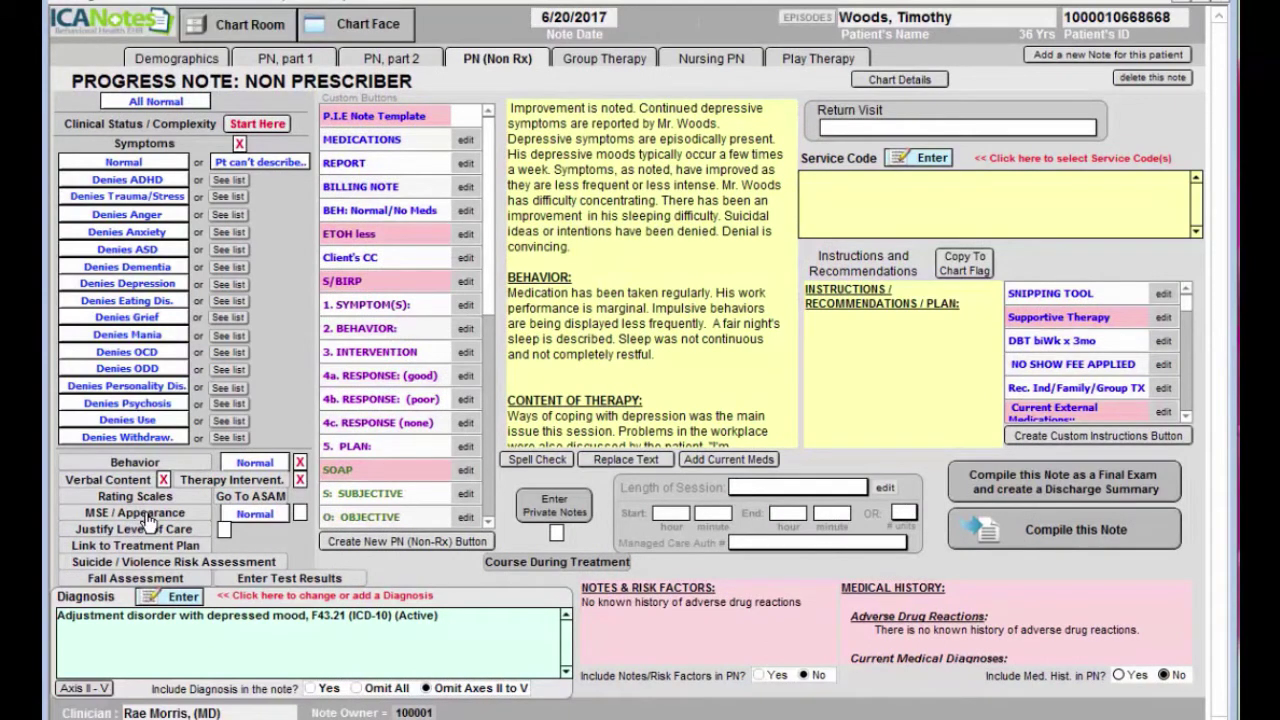
Mark the patient sad, minimally communicative, with normal speech and affect, not psychotic or suicidal.
{"action": "left_click", "coordinate": [145, 514]}
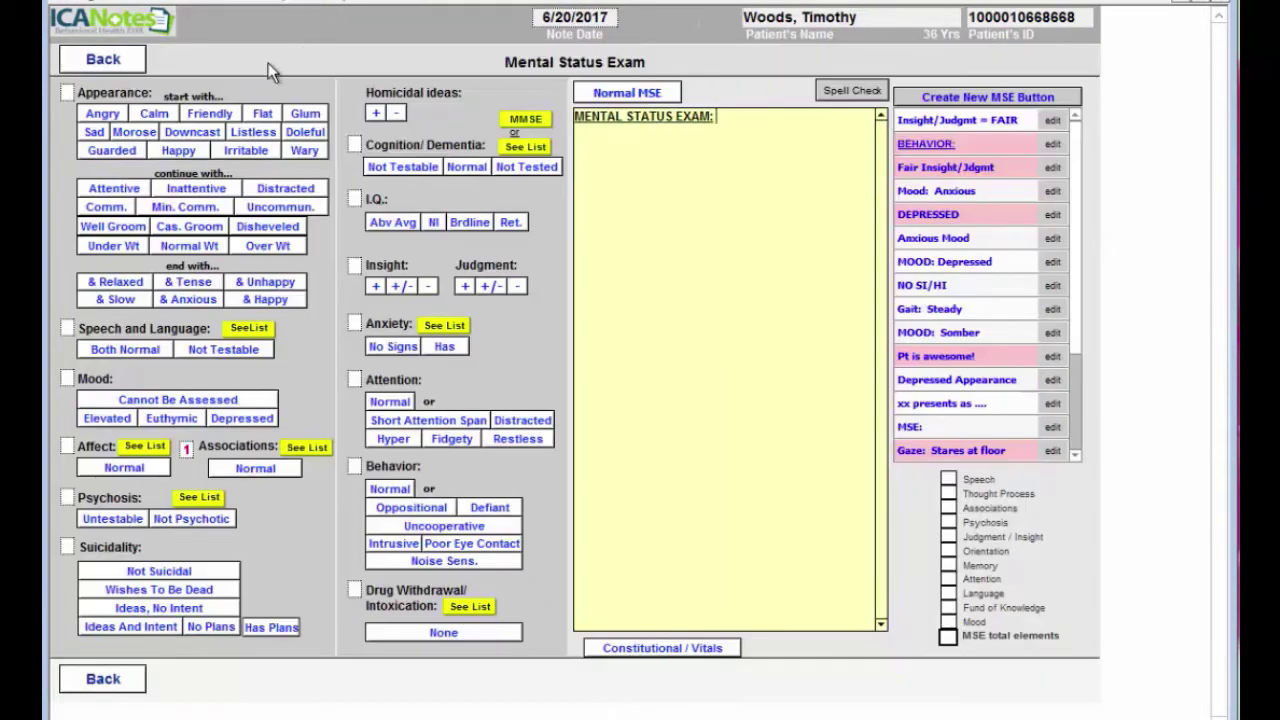
{"action": "left_click", "coordinate": [100, 136]}
{"action": "left_click", "coordinate": [184, 206]}
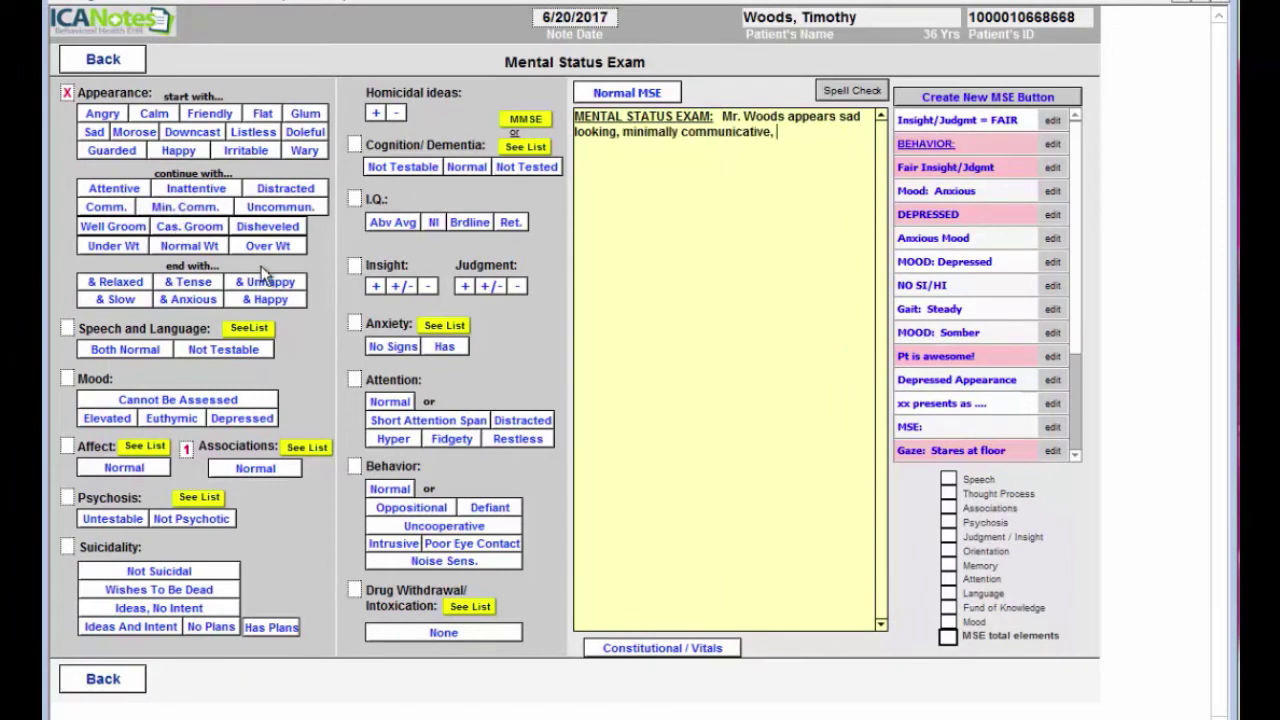
{"action": "left_click", "coordinate": [125, 349]}
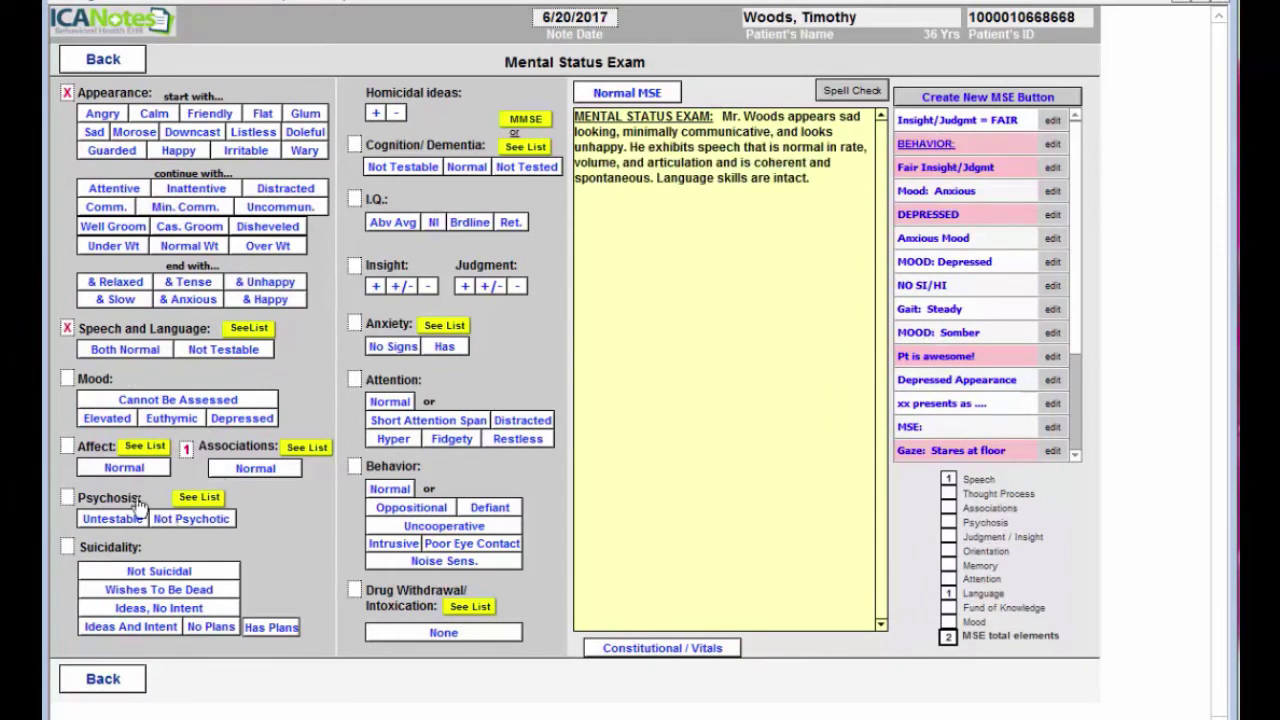
{"action": "left_click", "coordinate": [128, 468]}
{"action": "left_click", "coordinate": [190, 518]}
{"action": "left_click", "coordinate": [165, 571]}
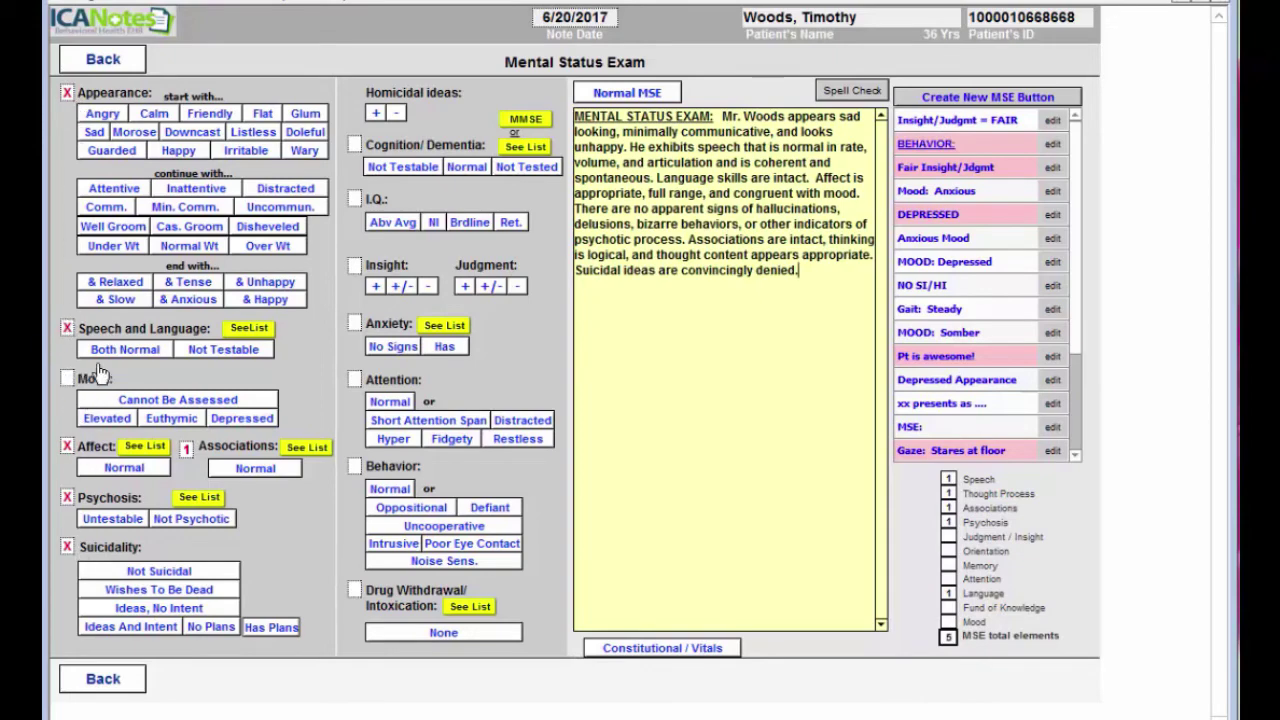
Add mild, downcast depressed mood, fair insight and judgment, normal attention, and poor eye contact.
{"action": "left_click", "coordinate": [240, 418]}
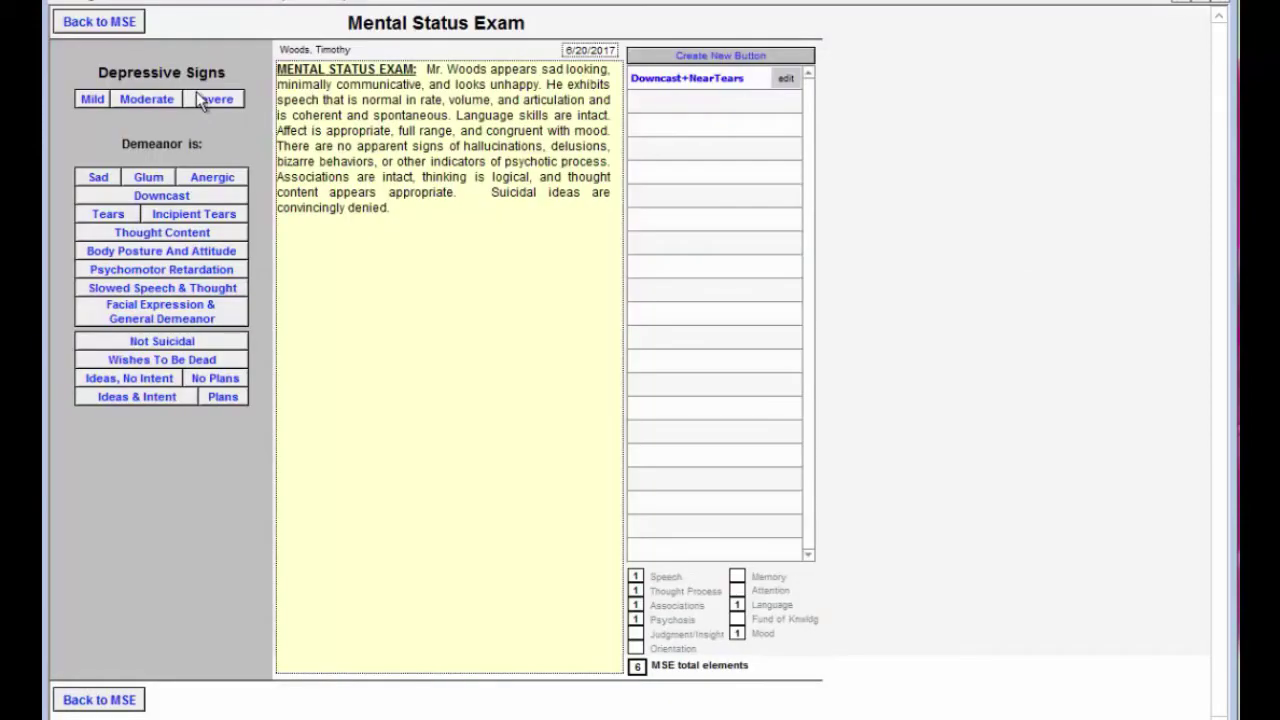
{"action": "left_click", "coordinate": [92, 99]}
{"action": "left_click", "coordinate": [161, 195]}
{"action": "left_click", "coordinate": [95, 22]}
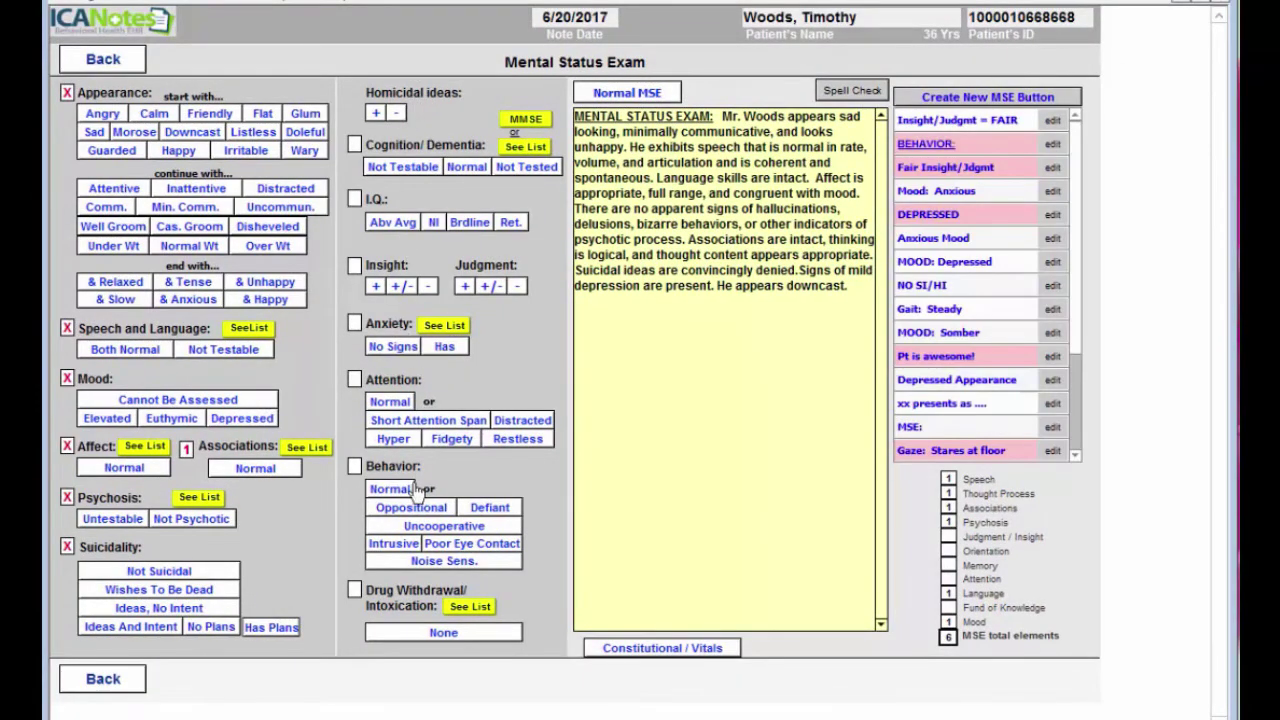
{"action": "left_click", "coordinate": [402, 286]}
{"action": "left_click", "coordinate": [488, 286]}
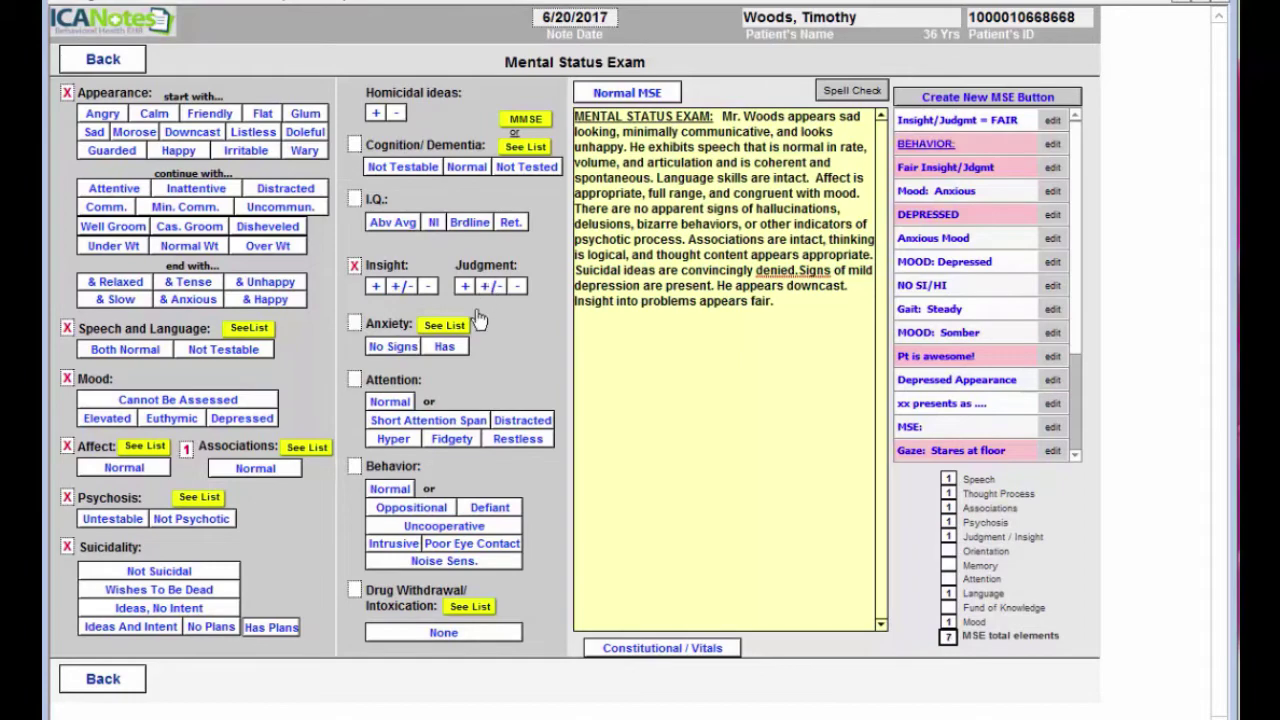
{"action": "left_click", "coordinate": [392, 402]}
{"action": "left_click", "coordinate": [470, 543]}
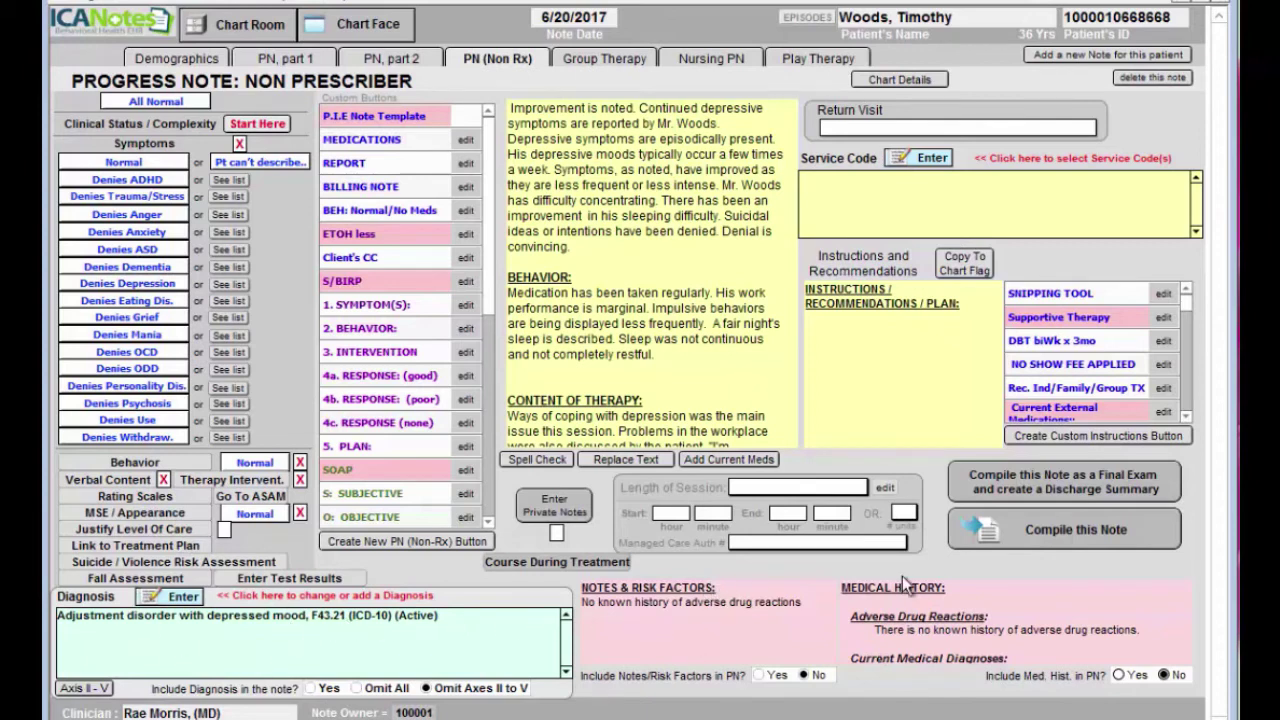
Set return visit to '1 week, or earlier if needed' and service code 90837 Psychotherapy 60 min.
{"action": "left_click", "coordinate": [901, 131]}
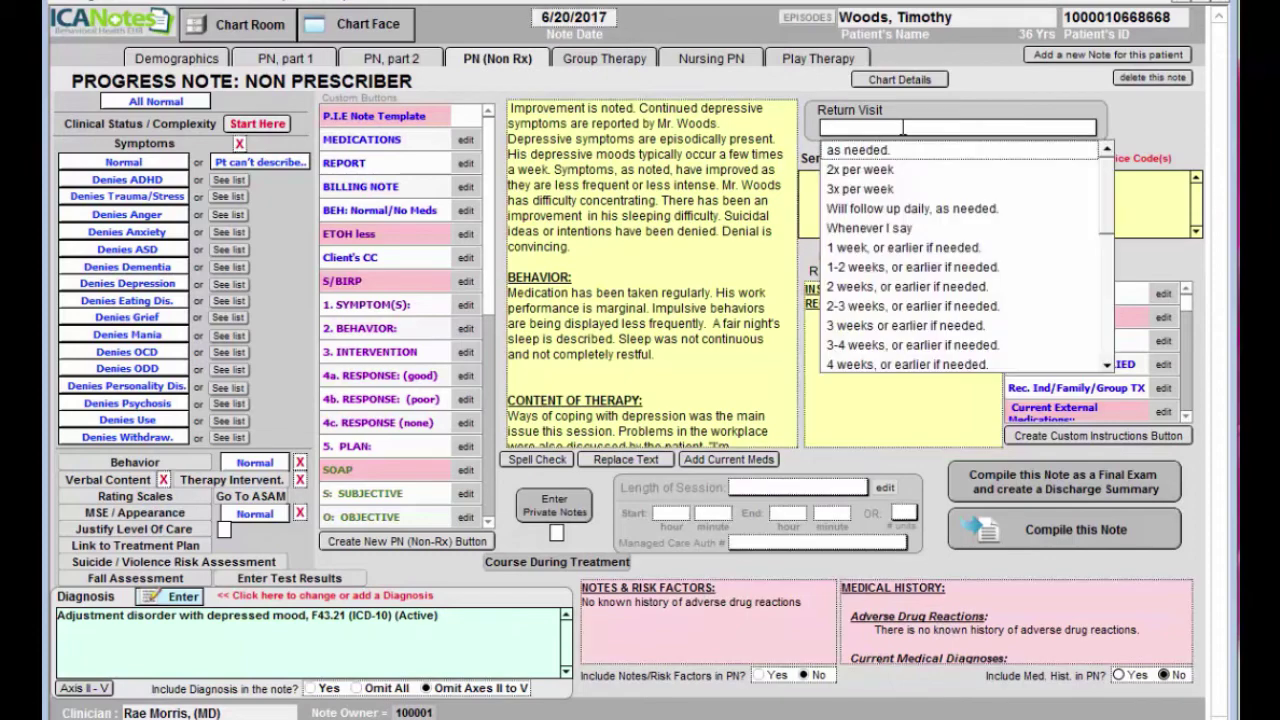
{"action": "left_click", "coordinate": [875, 247]}
{"action": "left_click", "coordinate": [909, 153]}
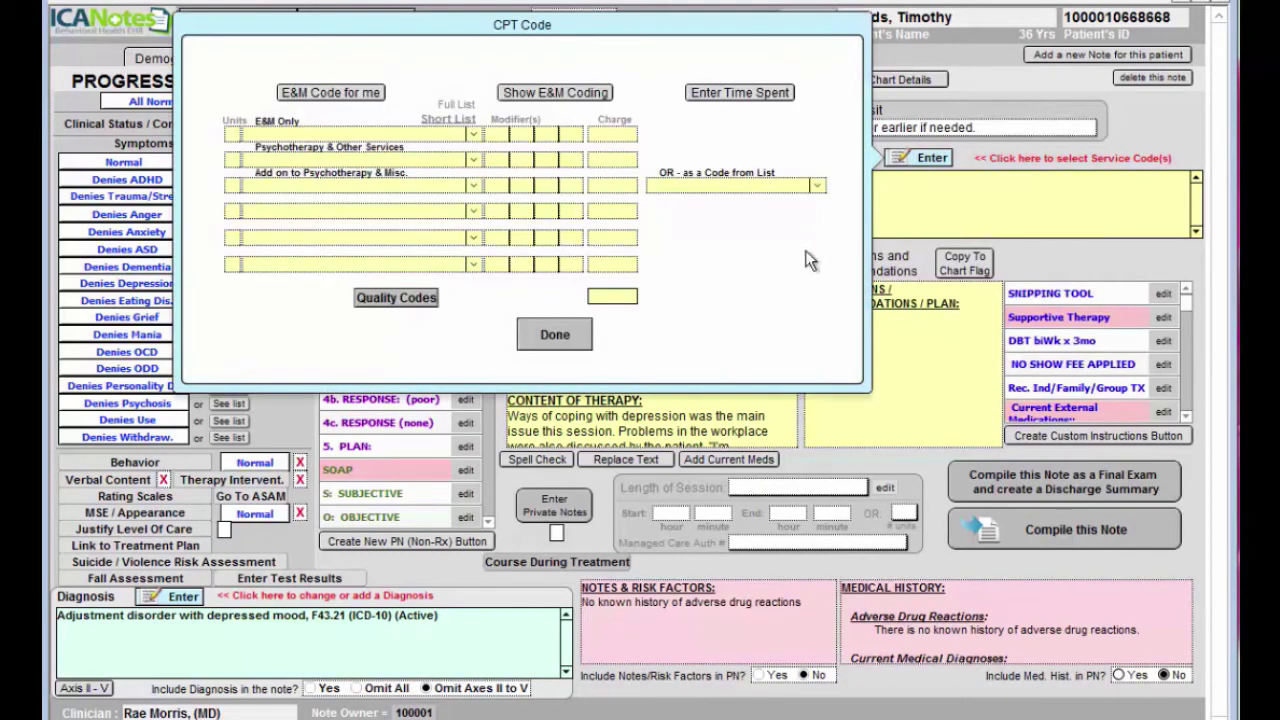
{"action": "left_click", "coordinate": [474, 134]}
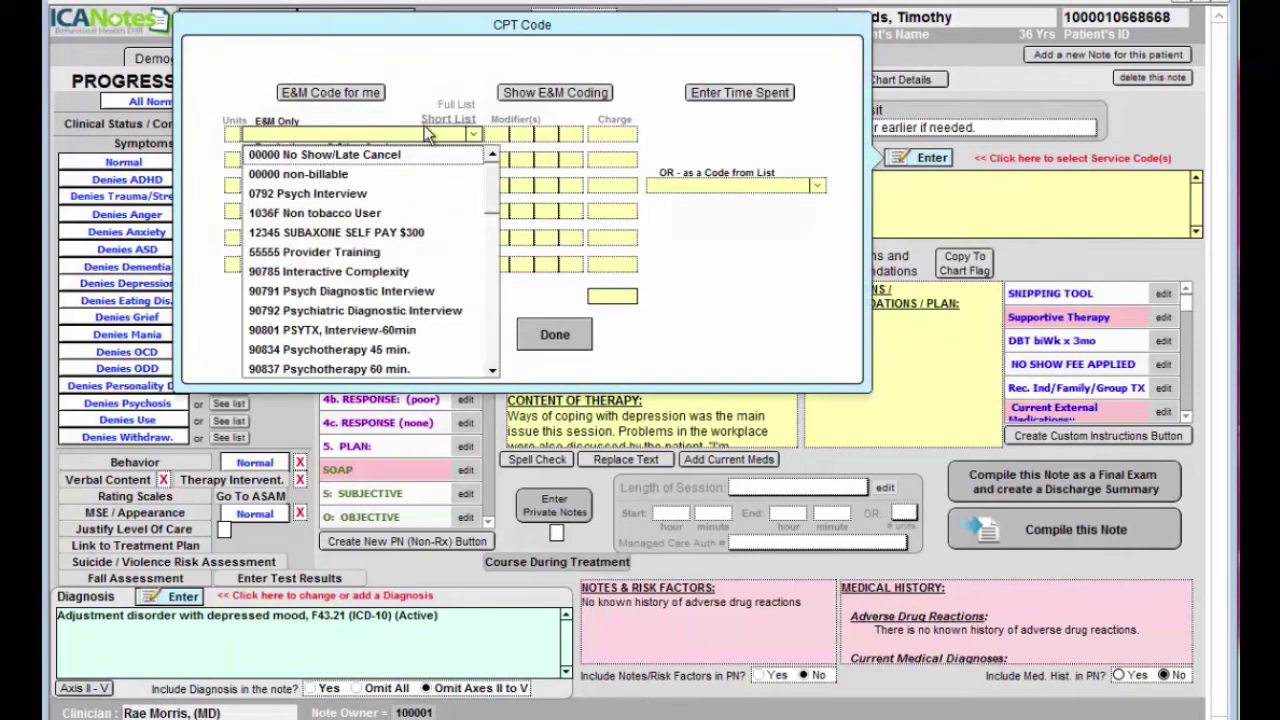
{"action": "left_click", "coordinate": [305, 370]}
{"action": "left_click", "coordinate": [555, 334]}
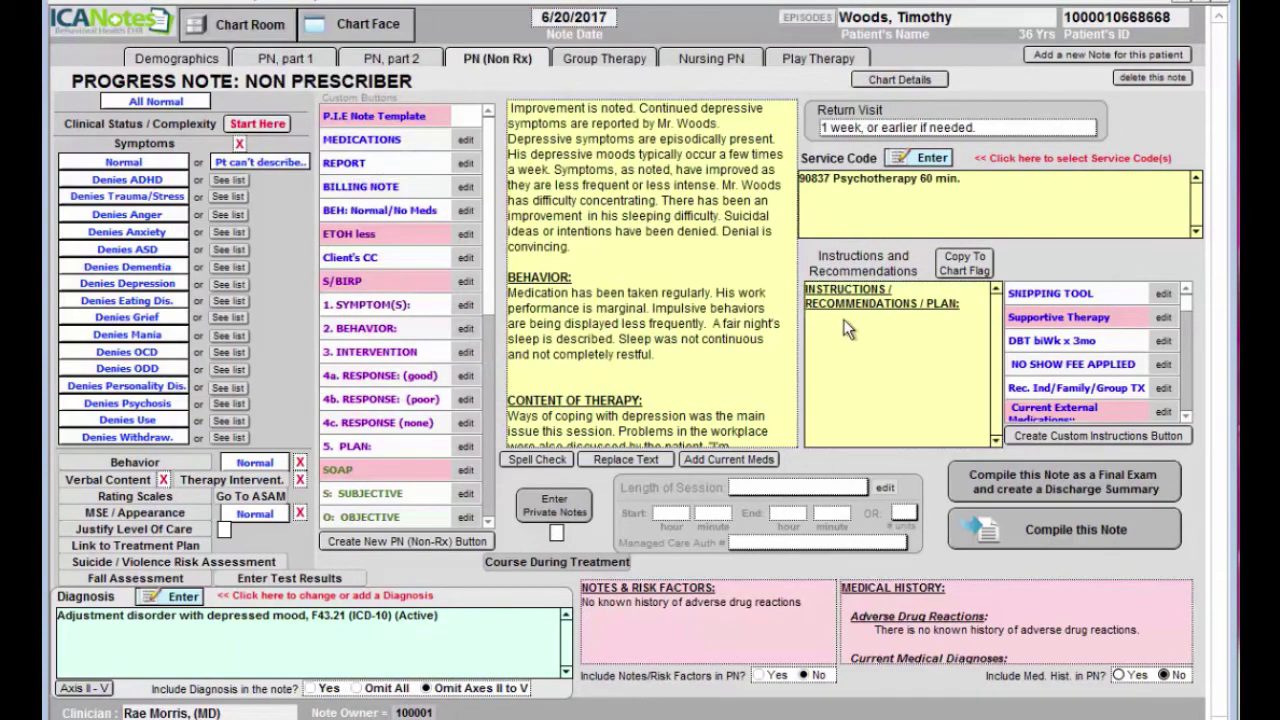
Add 'Continue tx as planned' and the 3x weekly 30-minute exercise instruction on separate lines.
{"action": "left_click", "coordinate": [1187, 402]}
{"action": "left_click", "coordinate": [1187, 402]}
{"action": "scroll", "coordinate": [1186, 366], "scroll_direction": "up", "scroll_amount": 3}
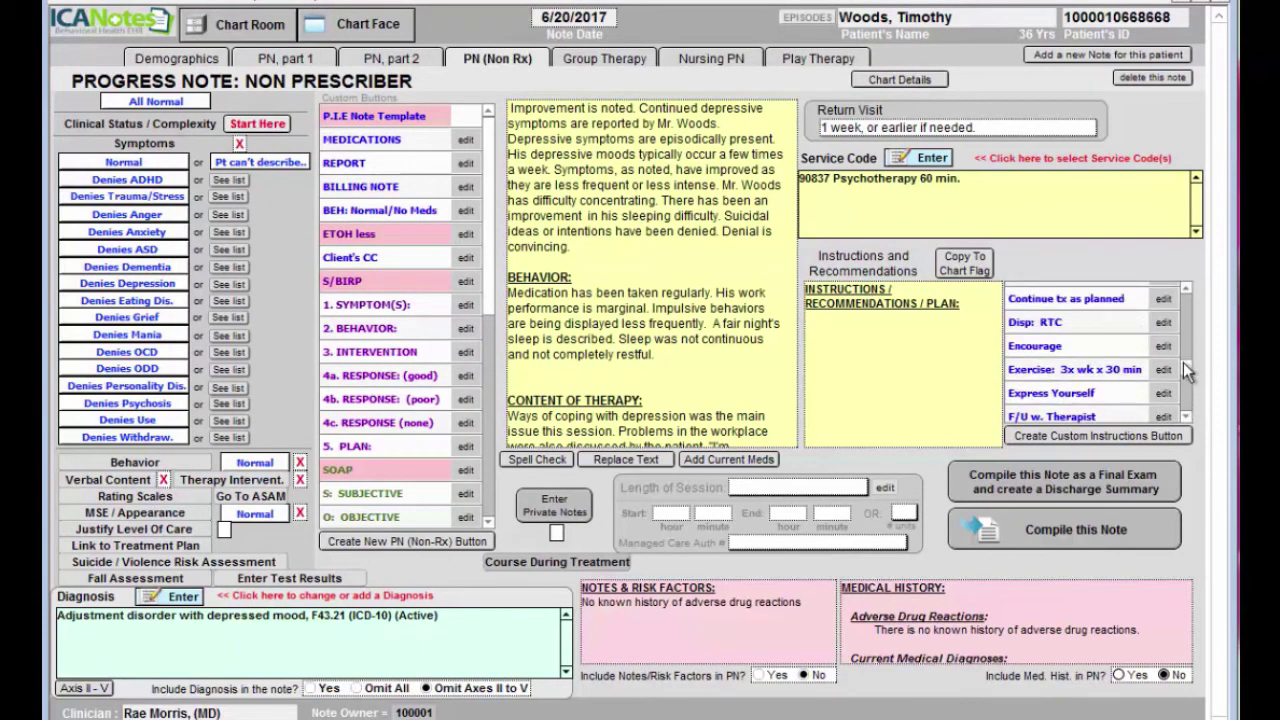
{"action": "left_click", "coordinate": [1079, 332]}
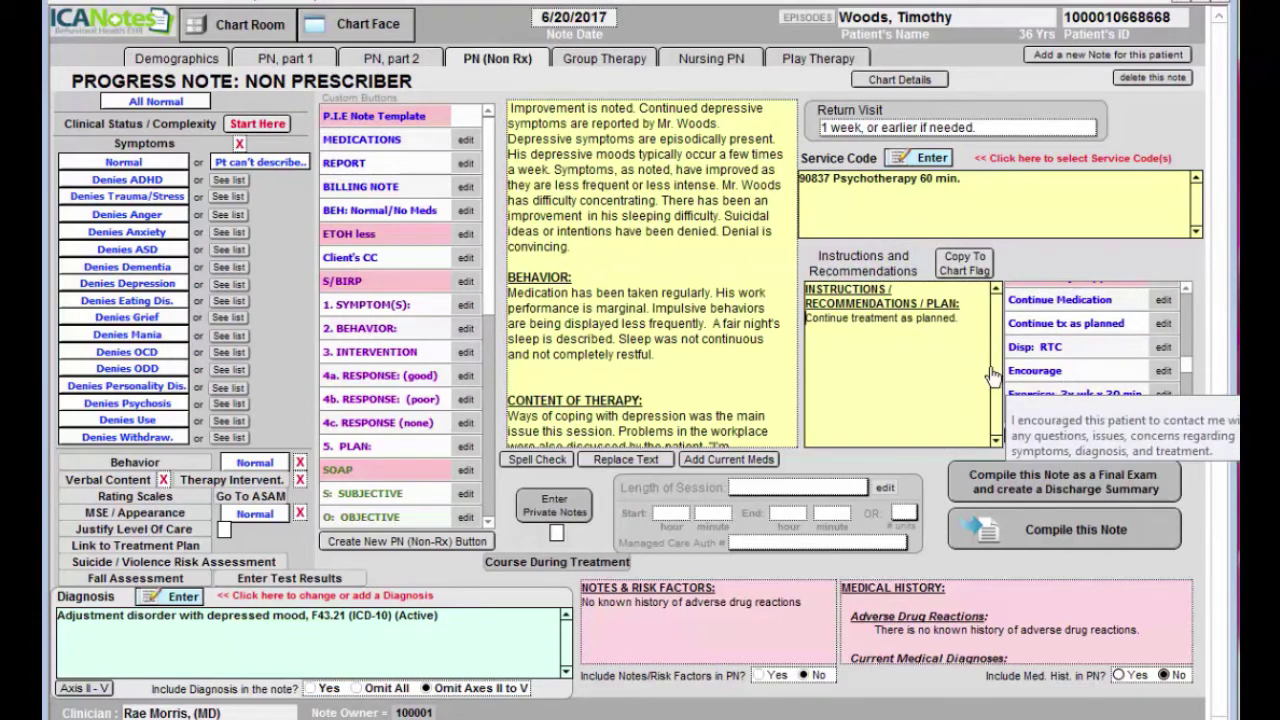
{"action": "left_click", "coordinate": [970, 329]}
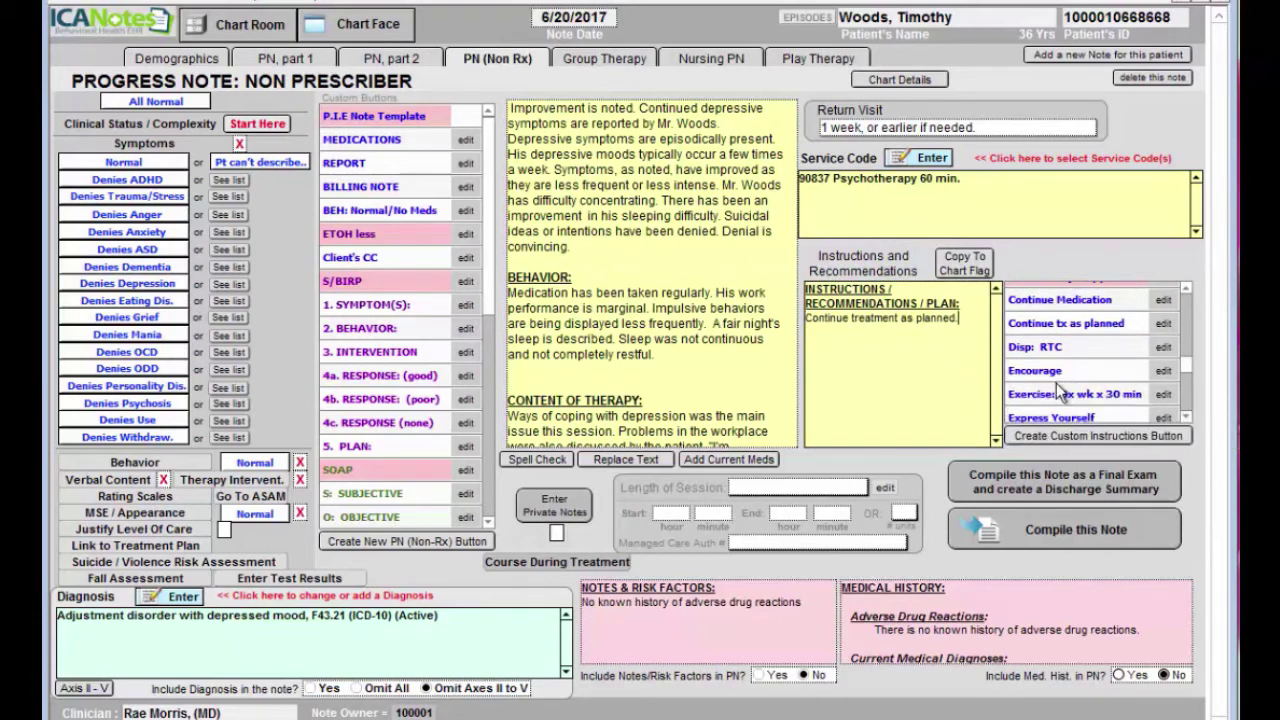
{"action": "left_click", "coordinate": [1062, 394]}
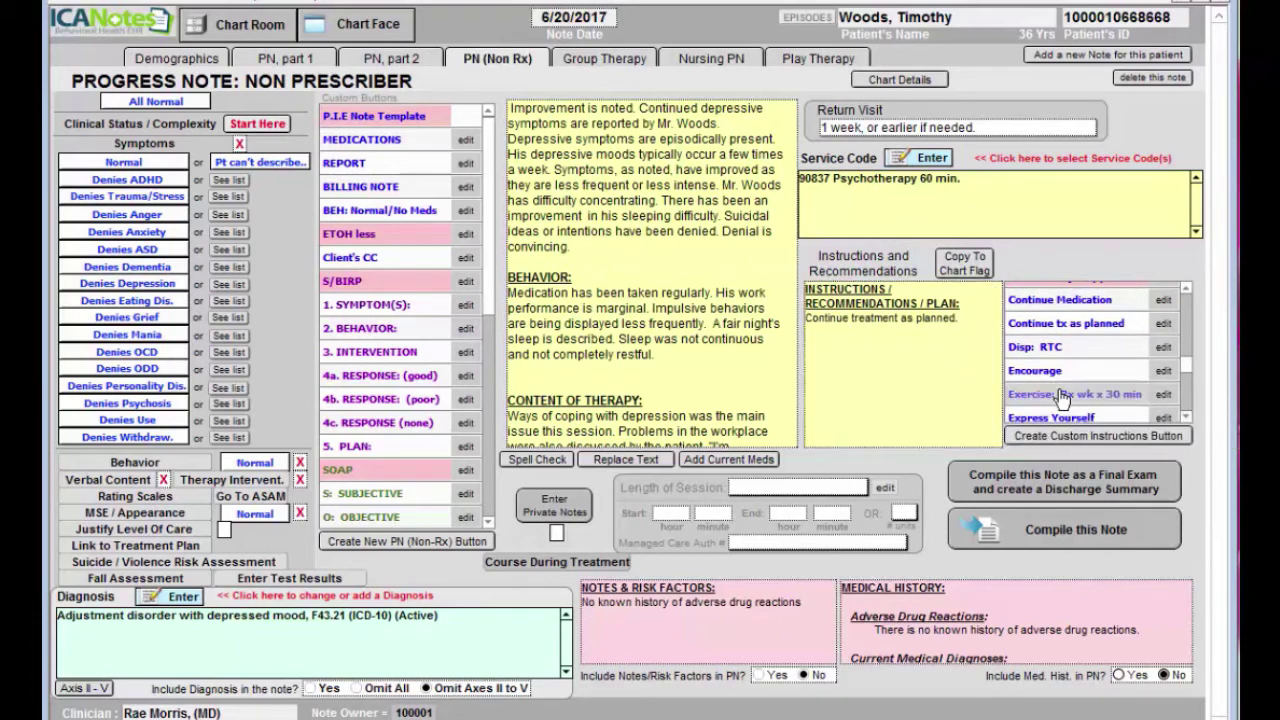
{"action": "left_click", "coordinate": [849, 333]}
{"action": "key", "text": "Return"}
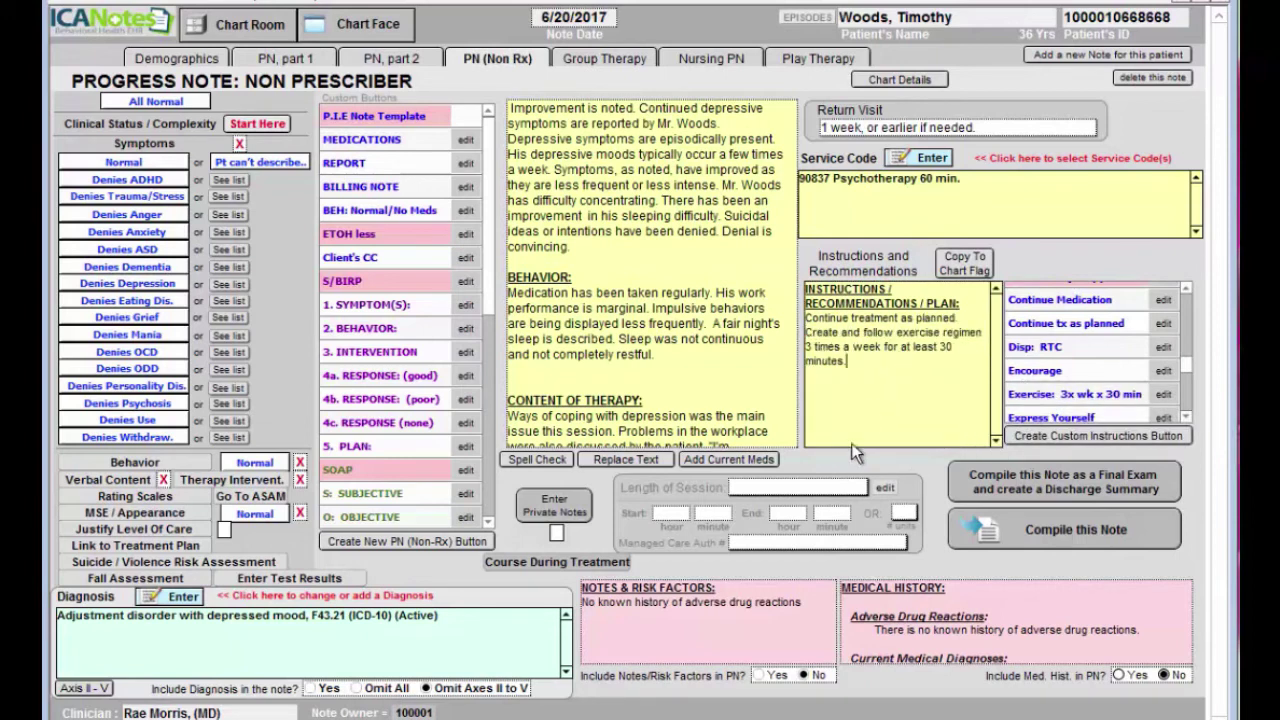
Log a 60 min session starting at 11:00 and ending at 12:00.
{"action": "left_click", "coordinate": [833, 485]}
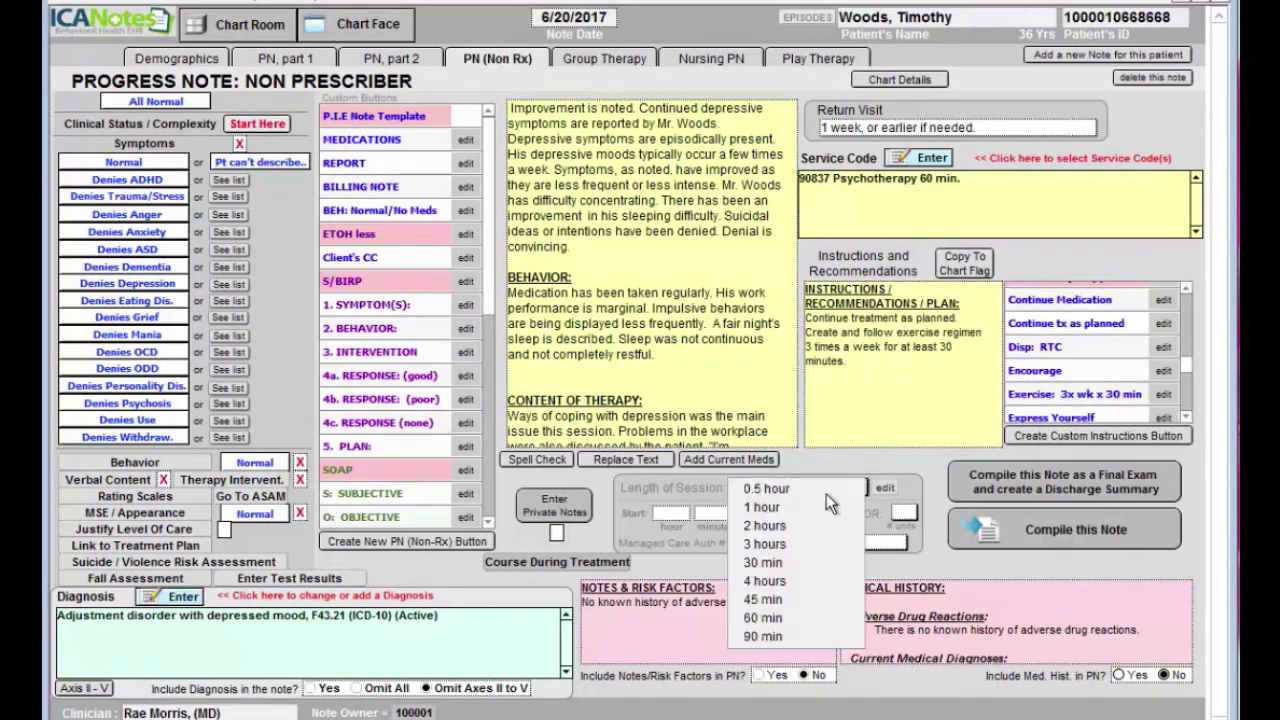
{"action": "left_click", "coordinate": [785, 613]}
{"action": "left_click", "coordinate": [668, 518]}
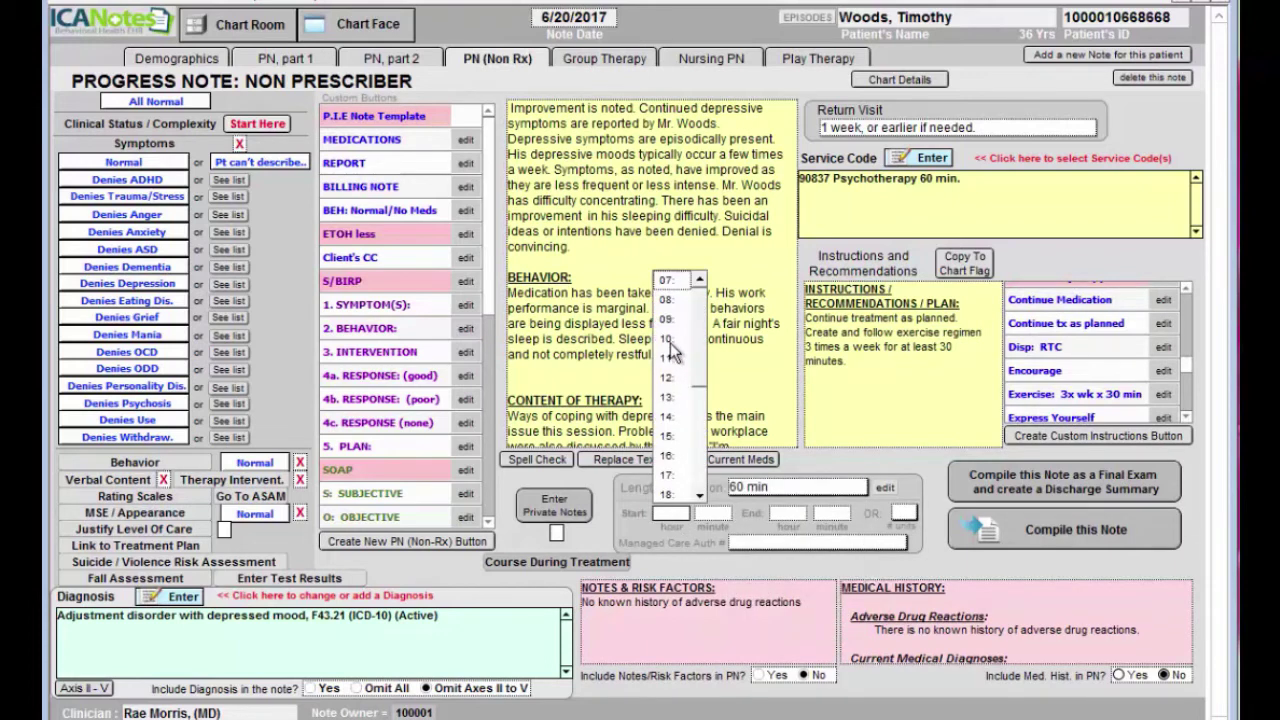
{"action": "left_click", "coordinate": [788, 513]}
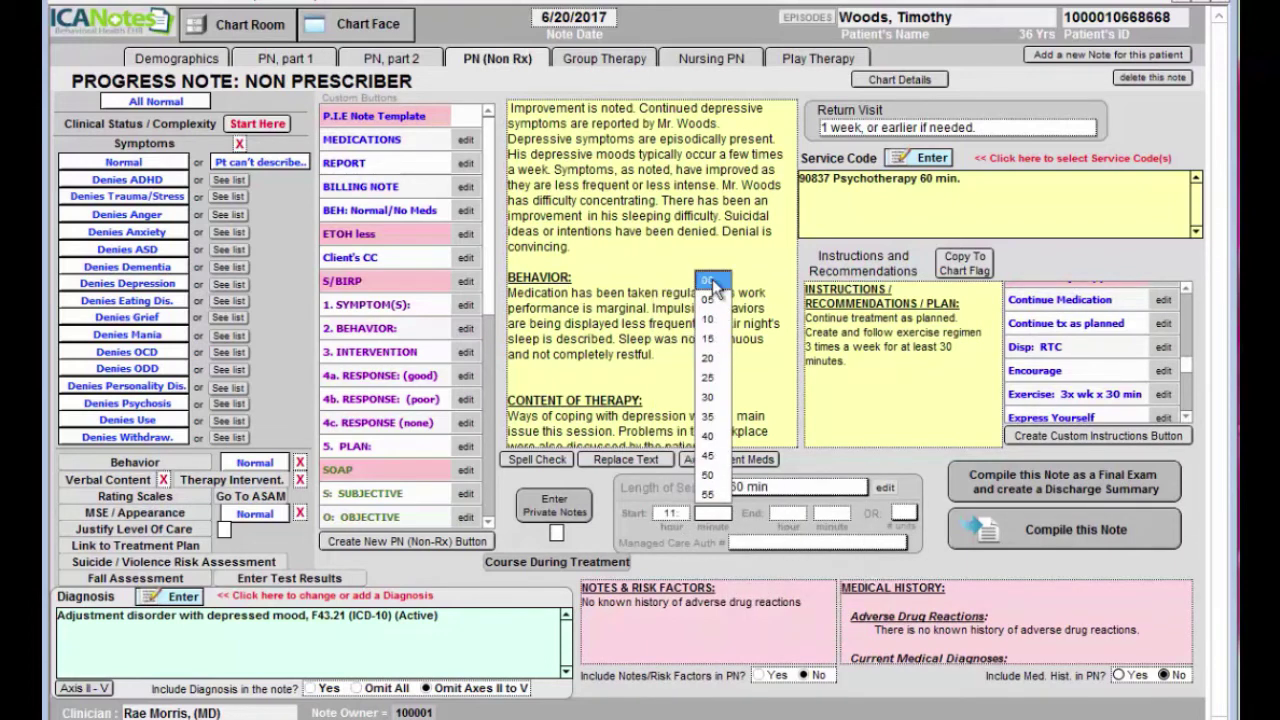
{"action": "left_click", "coordinate": [786, 545]}
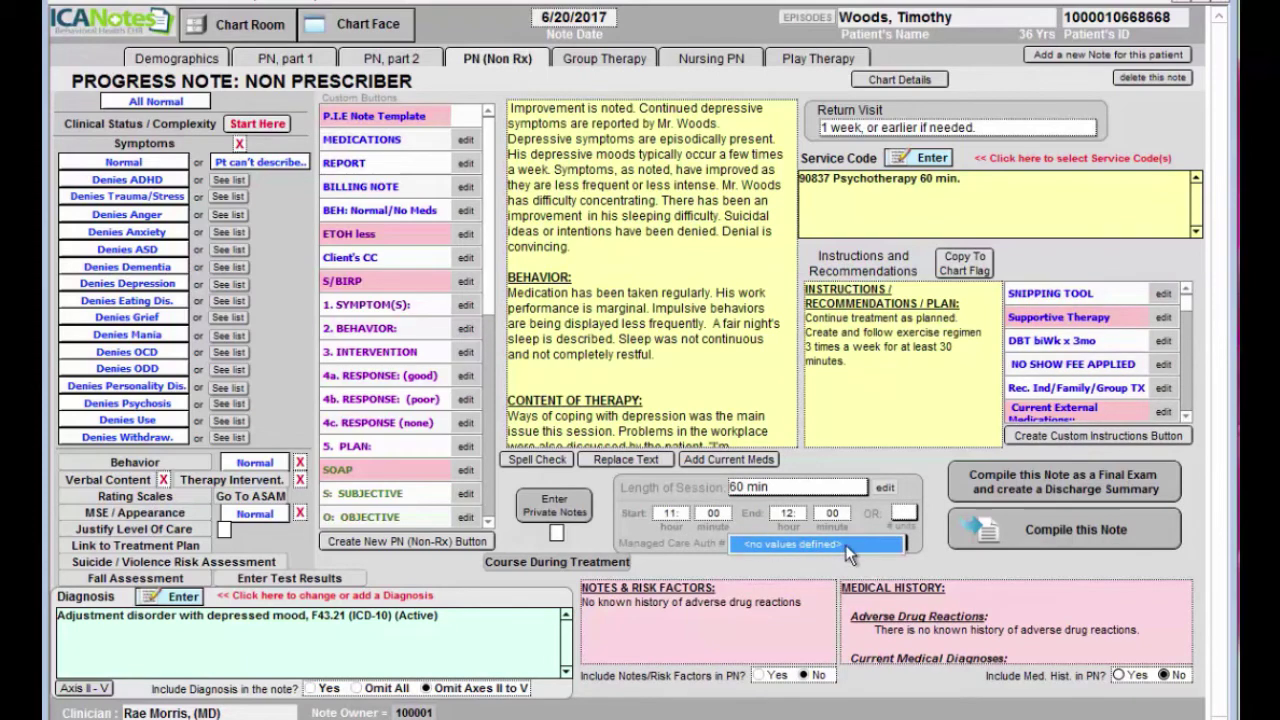
{"action": "left_click", "coordinate": [827, 548]}
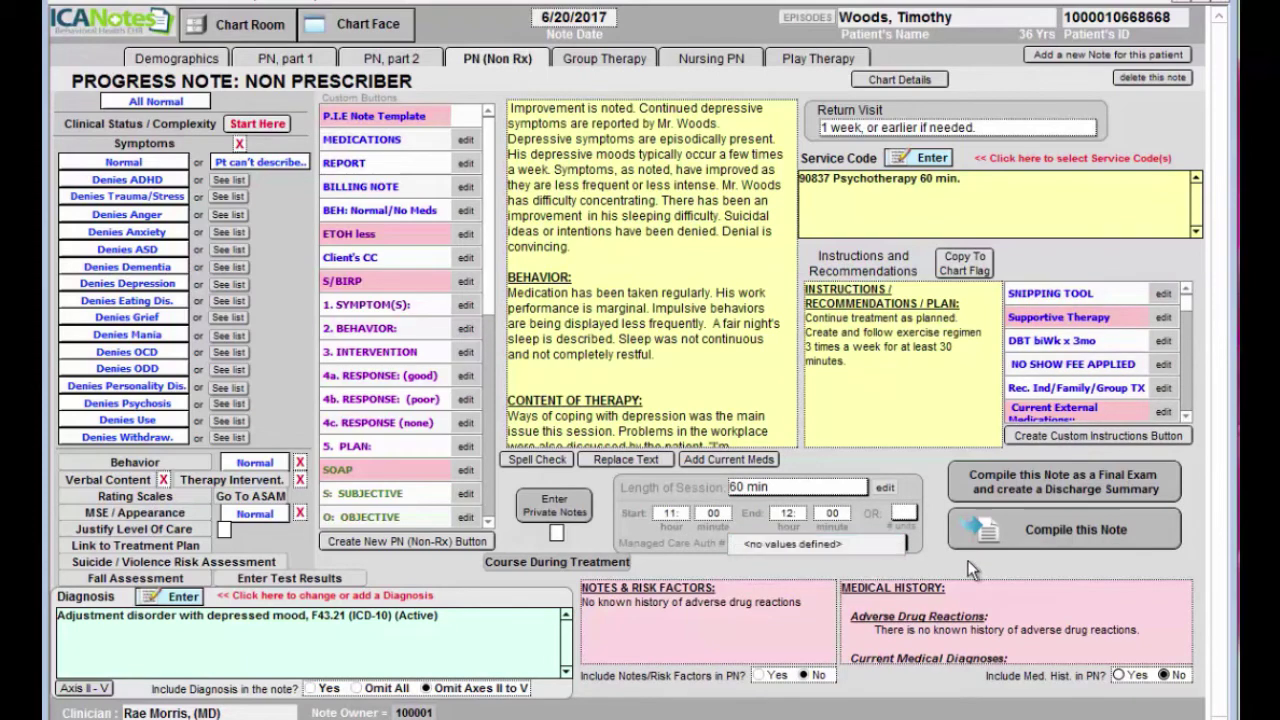
Compile the psychotherapy progress note into a Counseling Note and scroll through the assembled text.
{"action": "left_click", "coordinate": [1071, 536]}
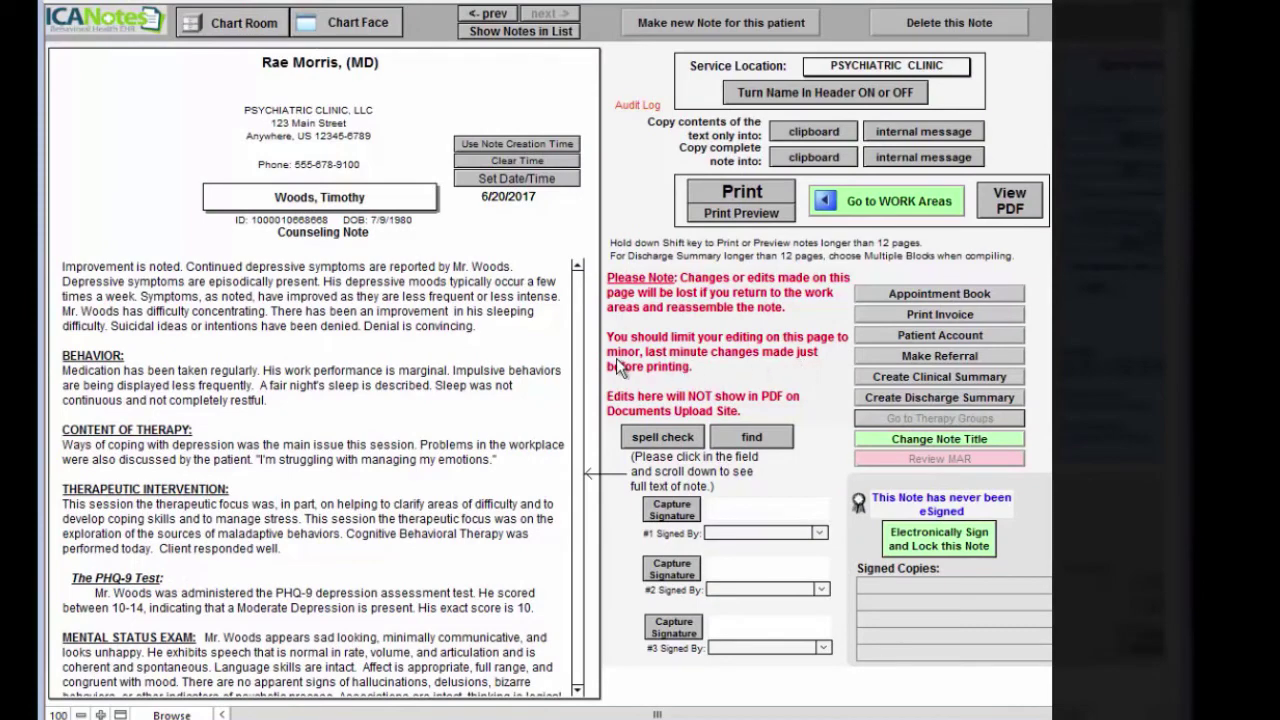
{"action": "left_click", "coordinate": [570, 354]}
{"action": "scroll", "coordinate": [579, 305], "scroll_direction": "down", "scroll_amount": 8}
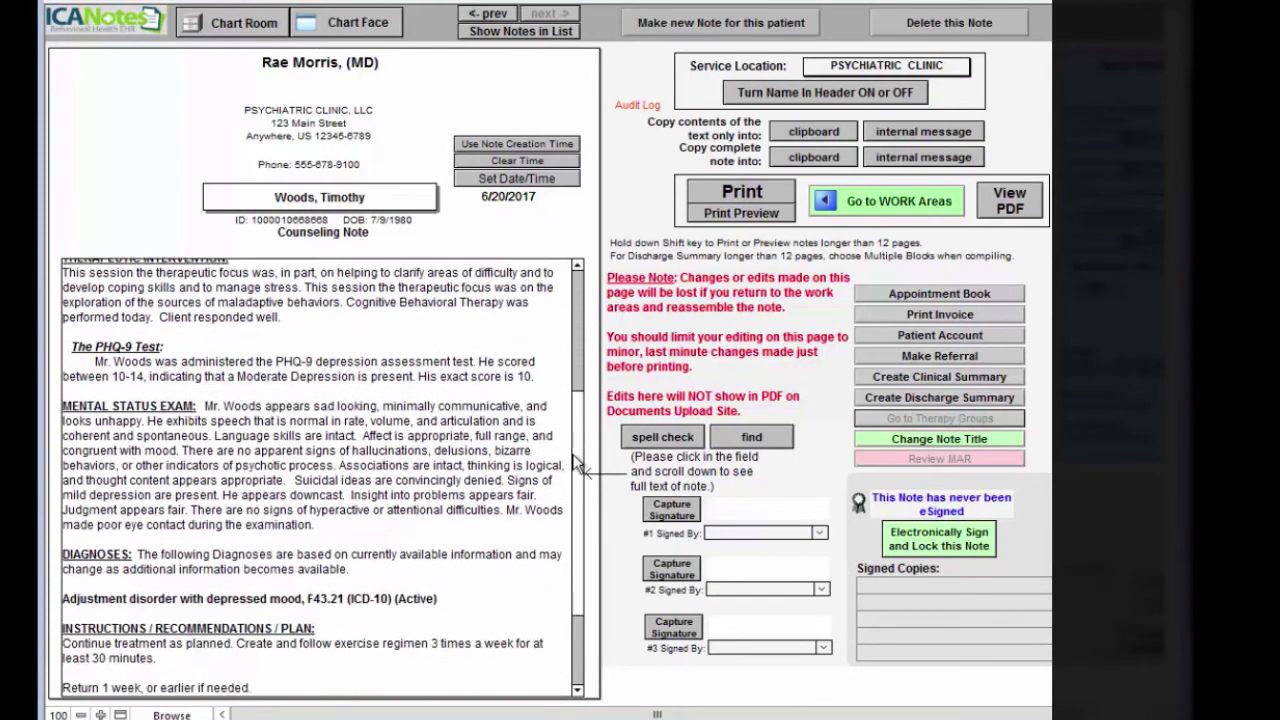